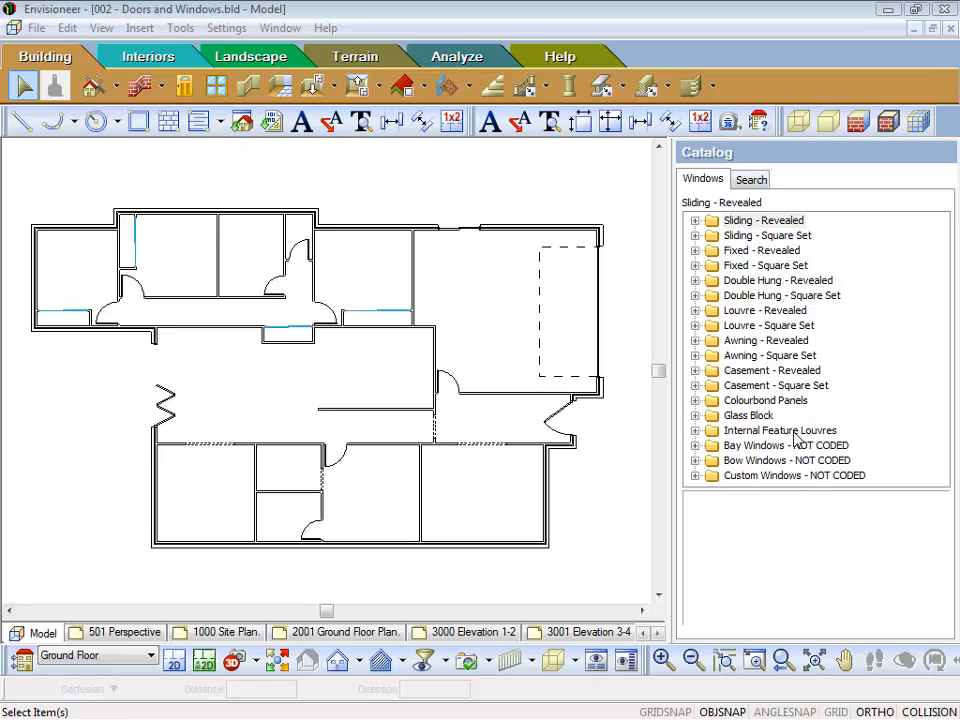
Start a new window catalog element based on 1230 Sliding - Revealed from the 1200 group of Sliding - Revealed windows.
left_click(213, 90)
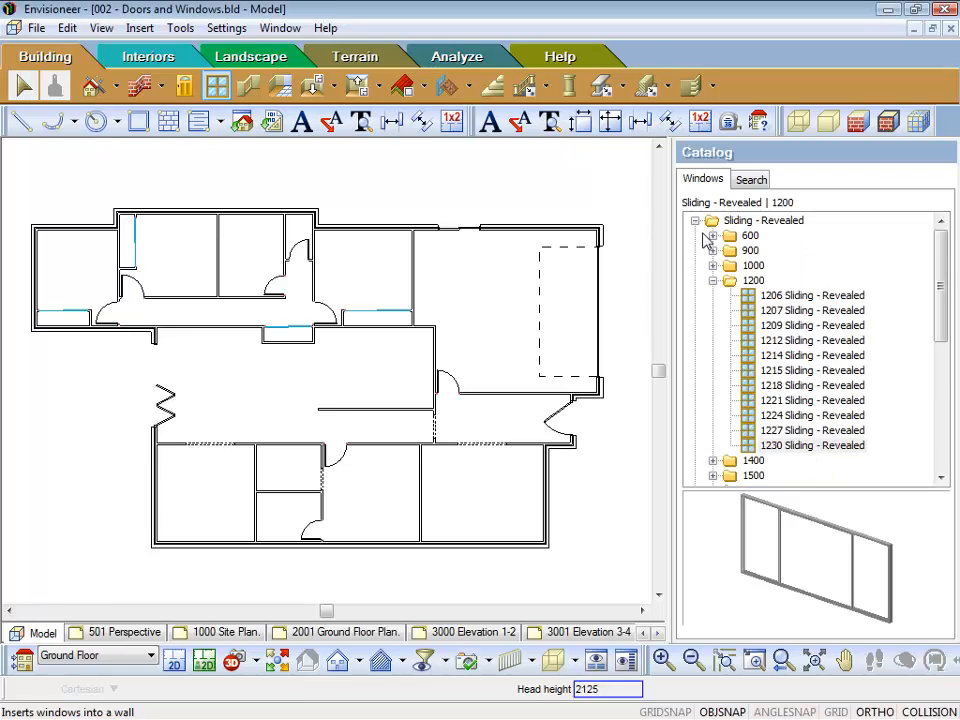
double_click(722, 280)
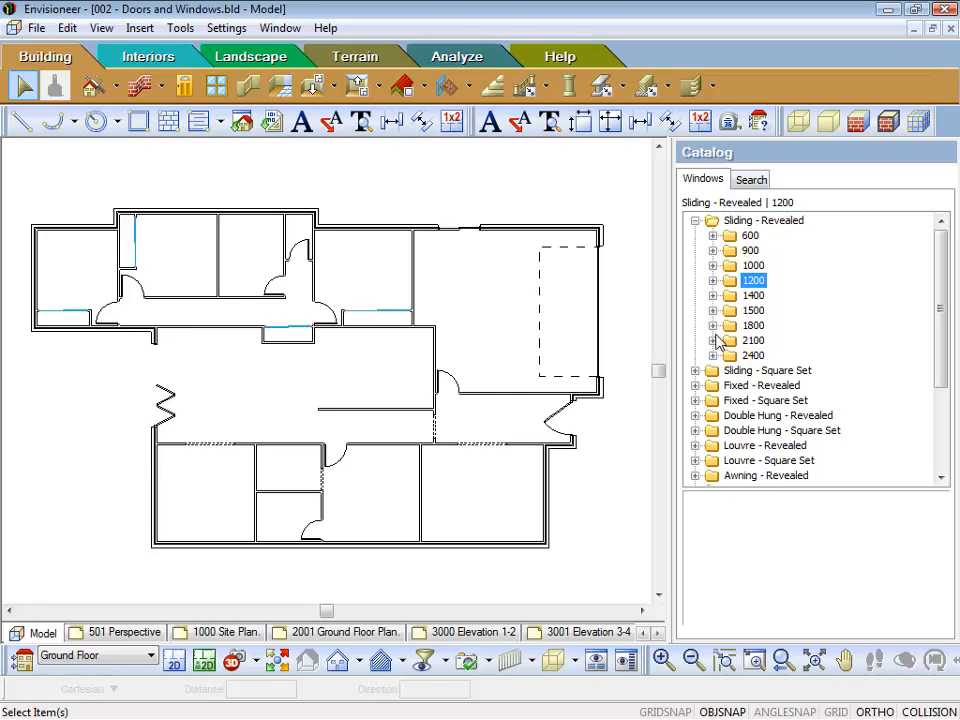
left_click(713, 281)
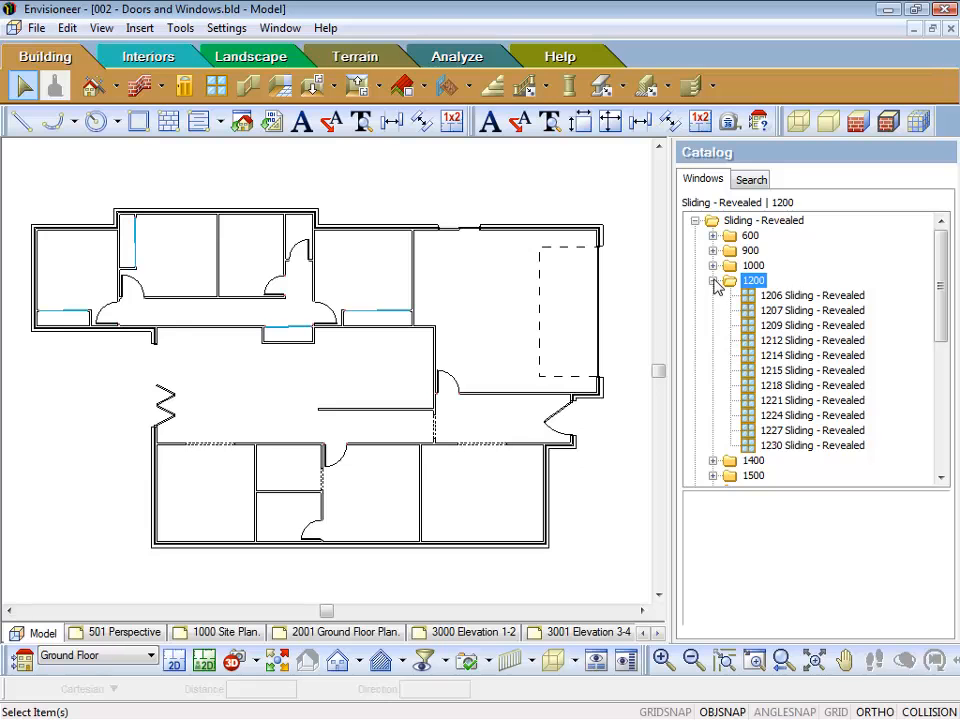
left_click(767, 447)
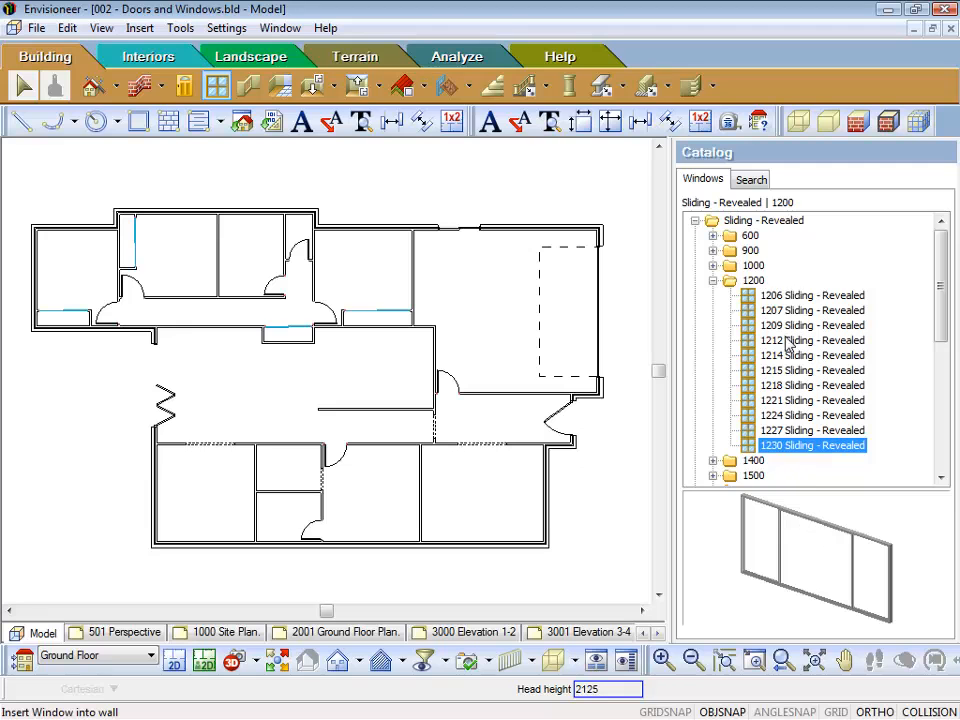
right_click(757, 452)
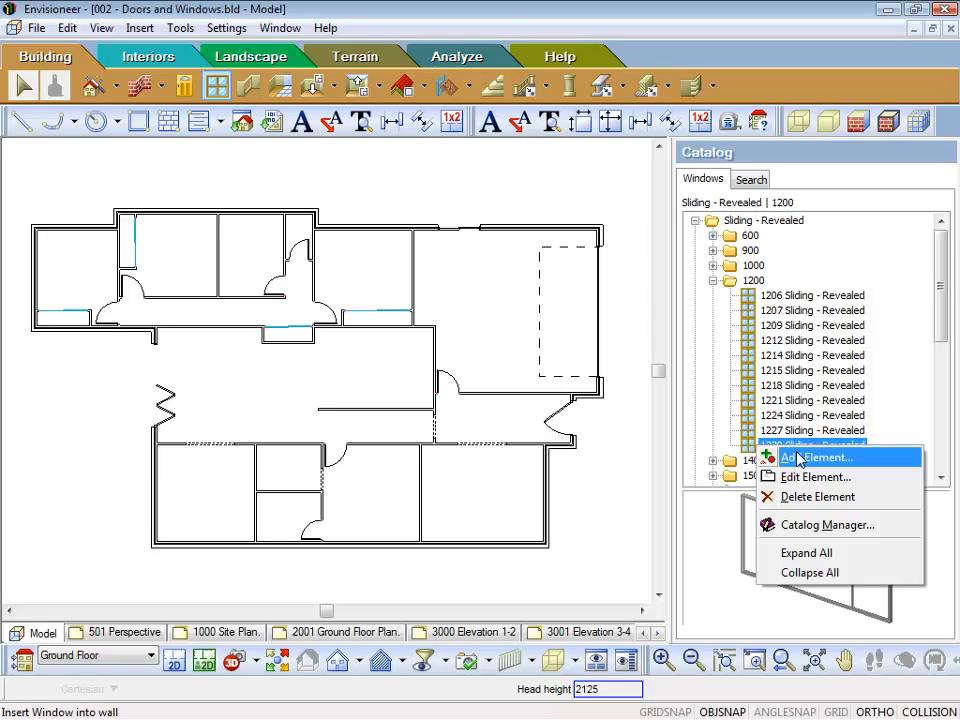
left_click(805, 458)
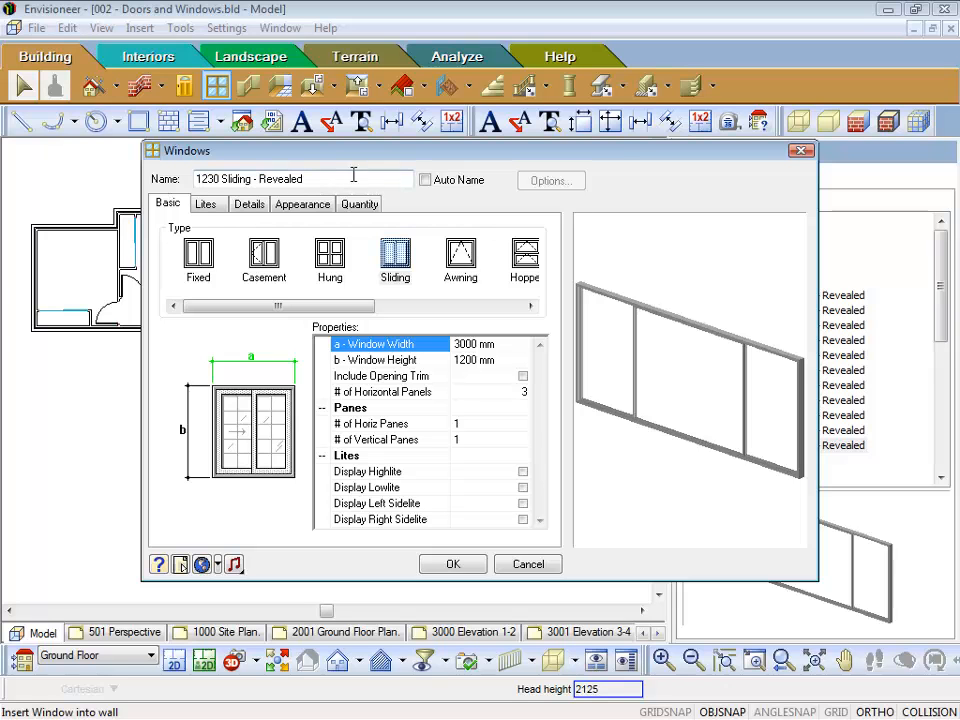
Name the new window element 1236 Sliding - Revealed.
left_click(322, 179)
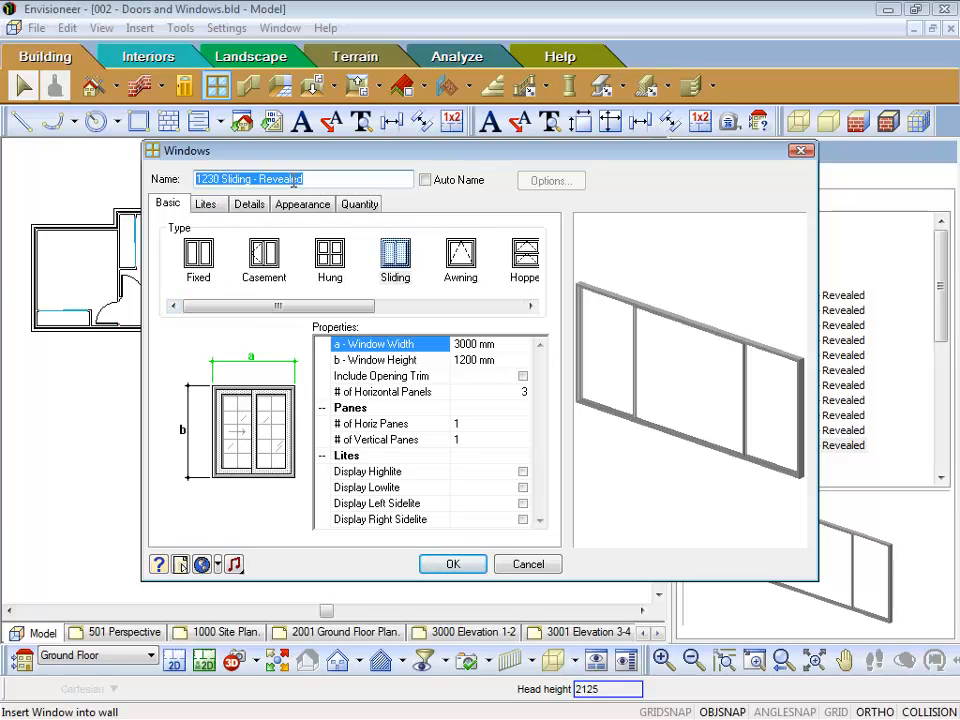
left_click(212, 181)
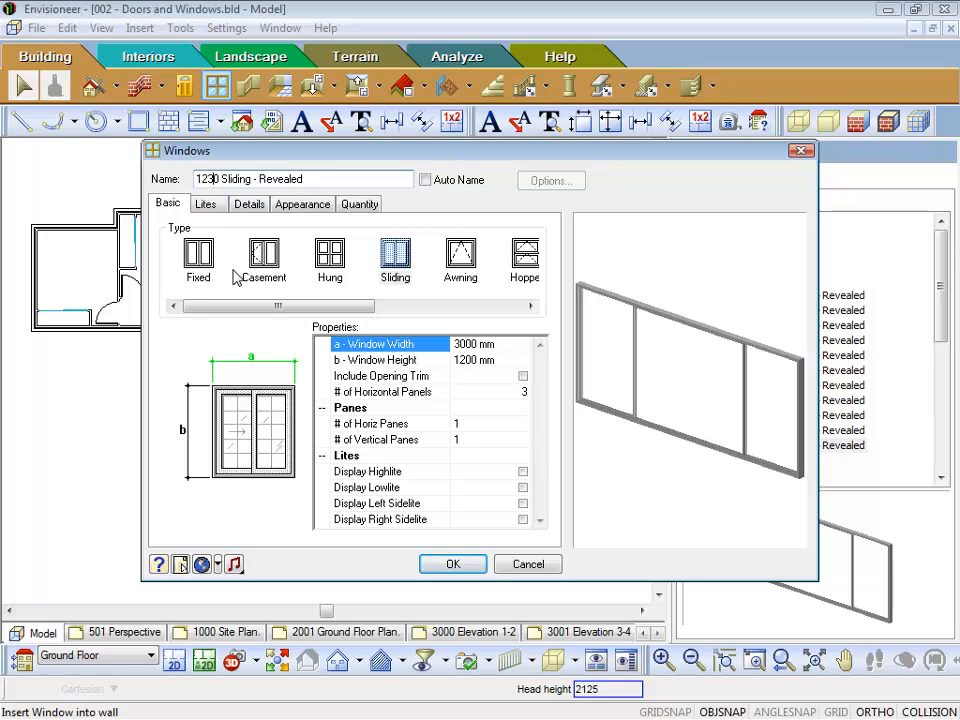
type("6")
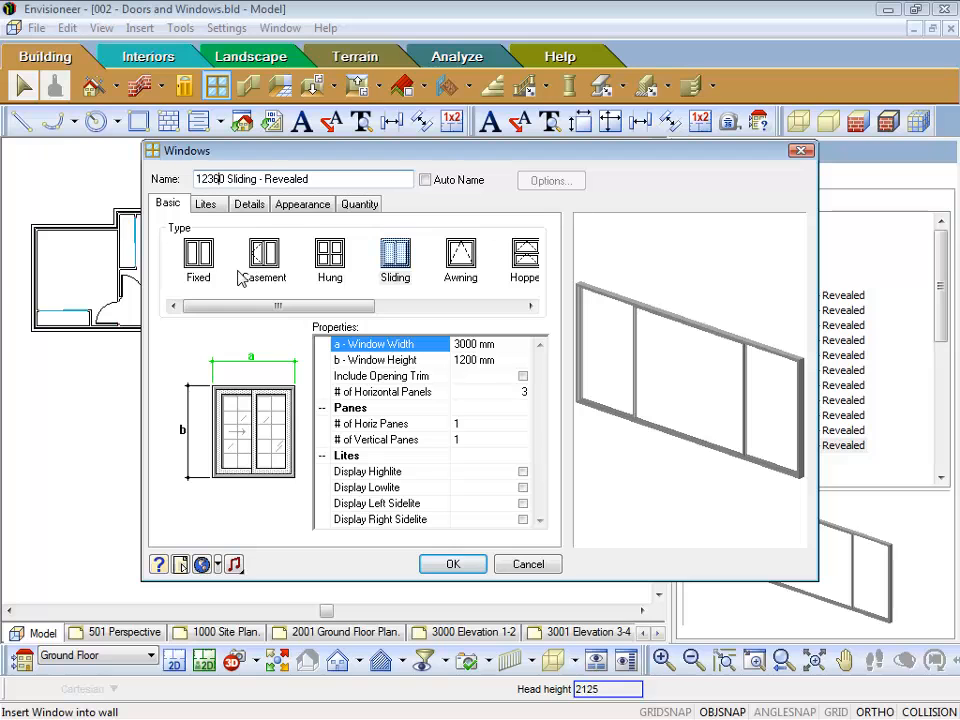
key("Delete")
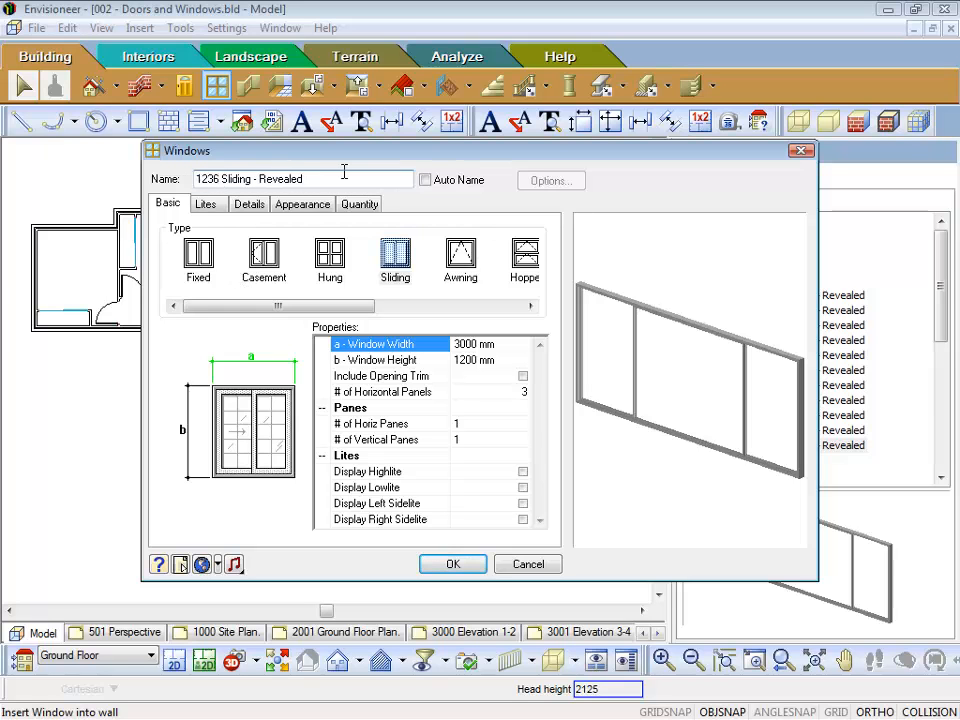
Set the window's width to 3600 mm and its number of horizontal panels to 4.
left_click(482, 348)
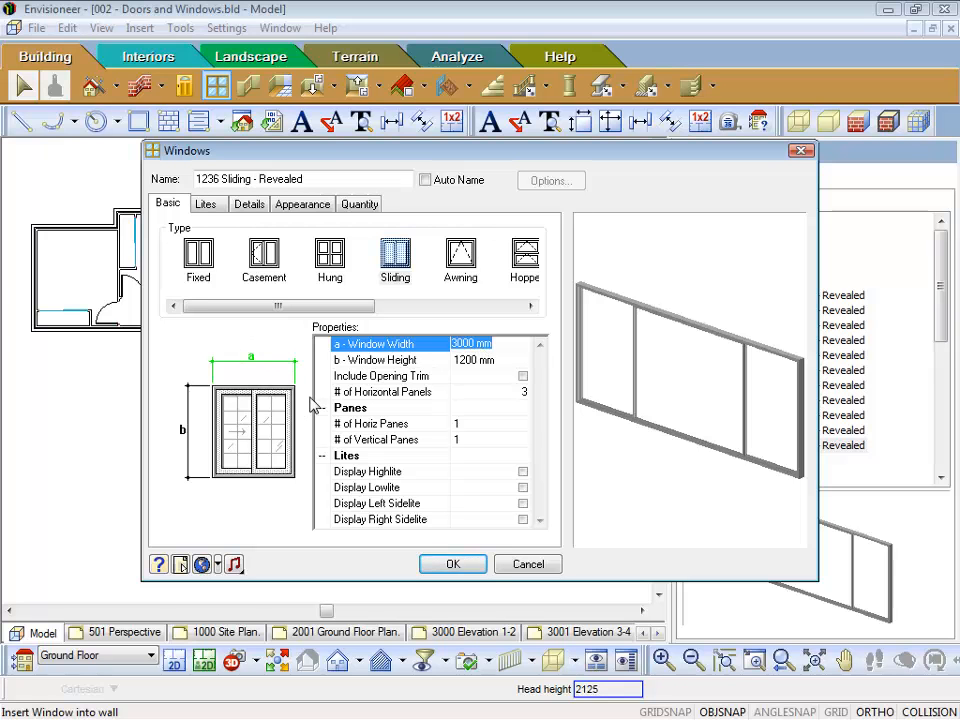
type("3600")
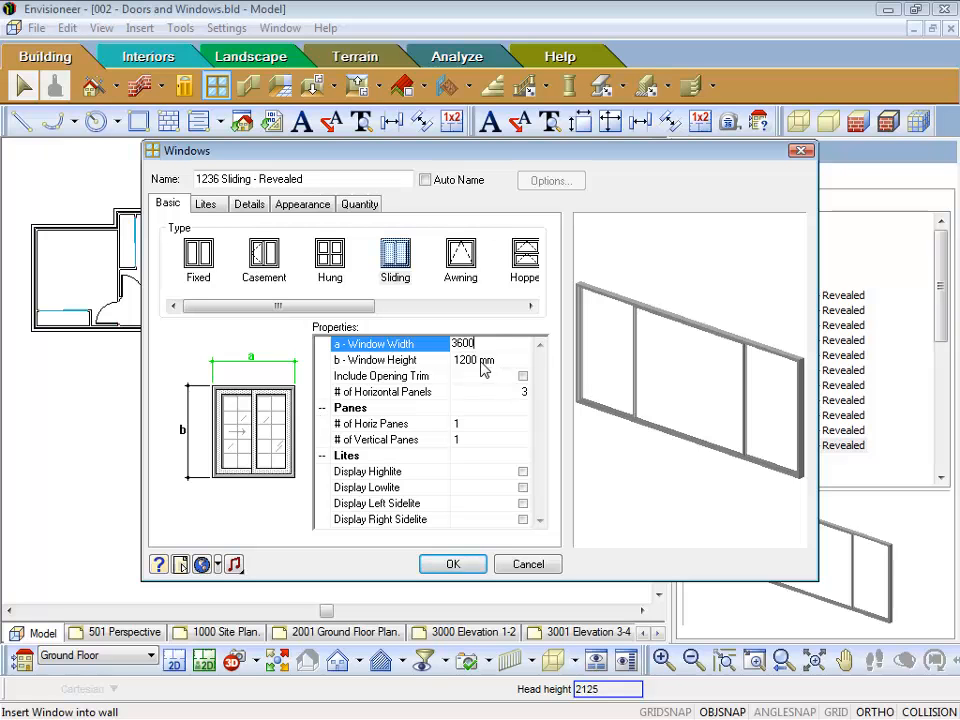
left_click(486, 362)
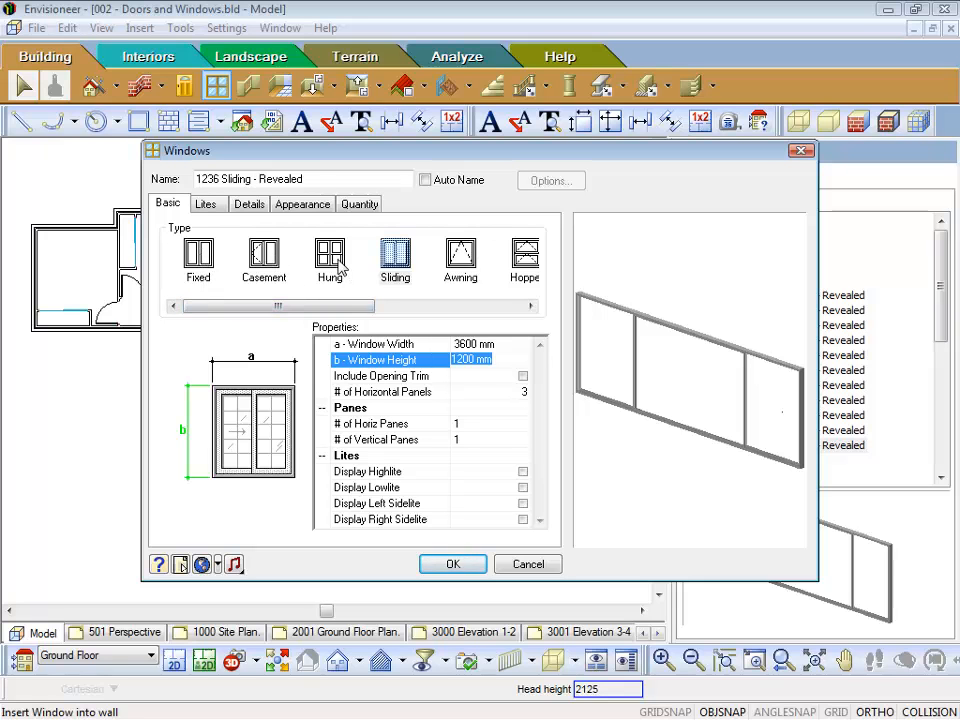
left_click_drag(354, 314, 311, 314)
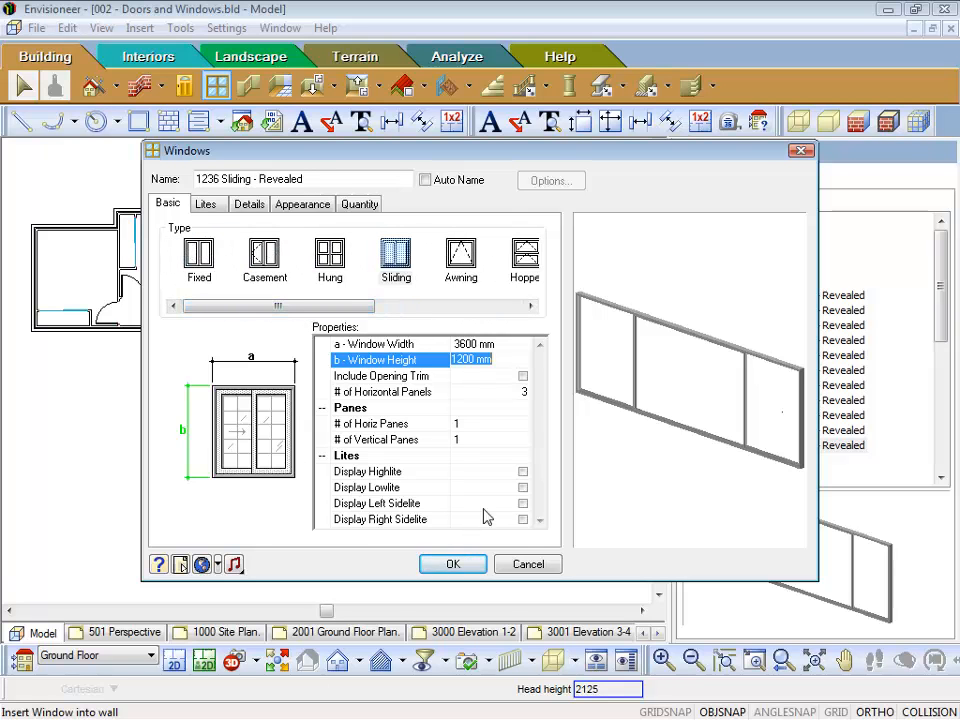
left_click(523, 395)
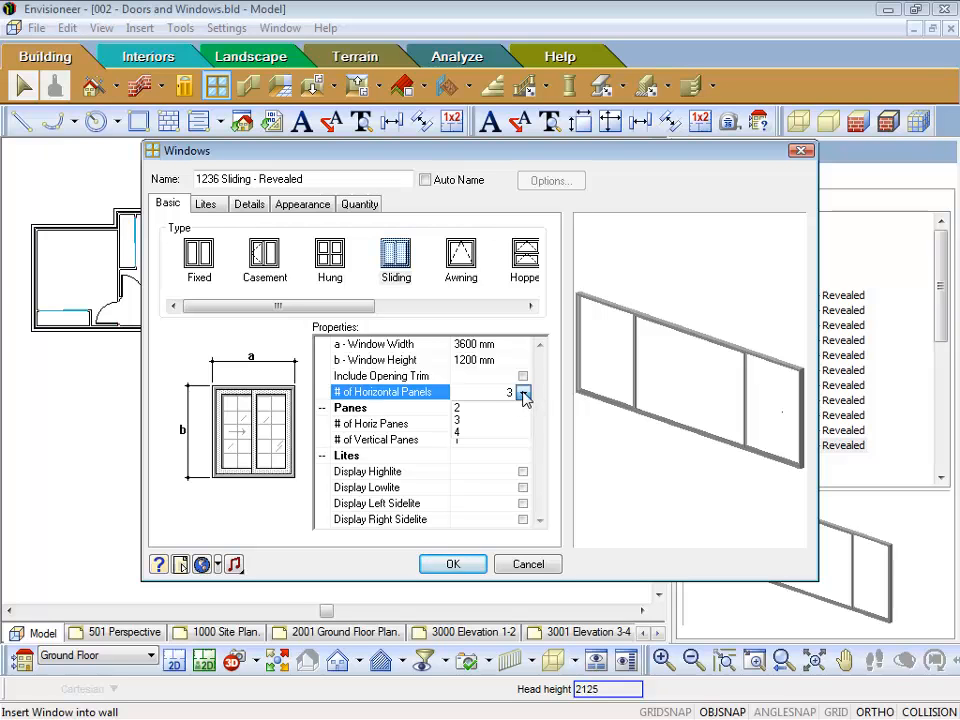
left_click(458, 432)
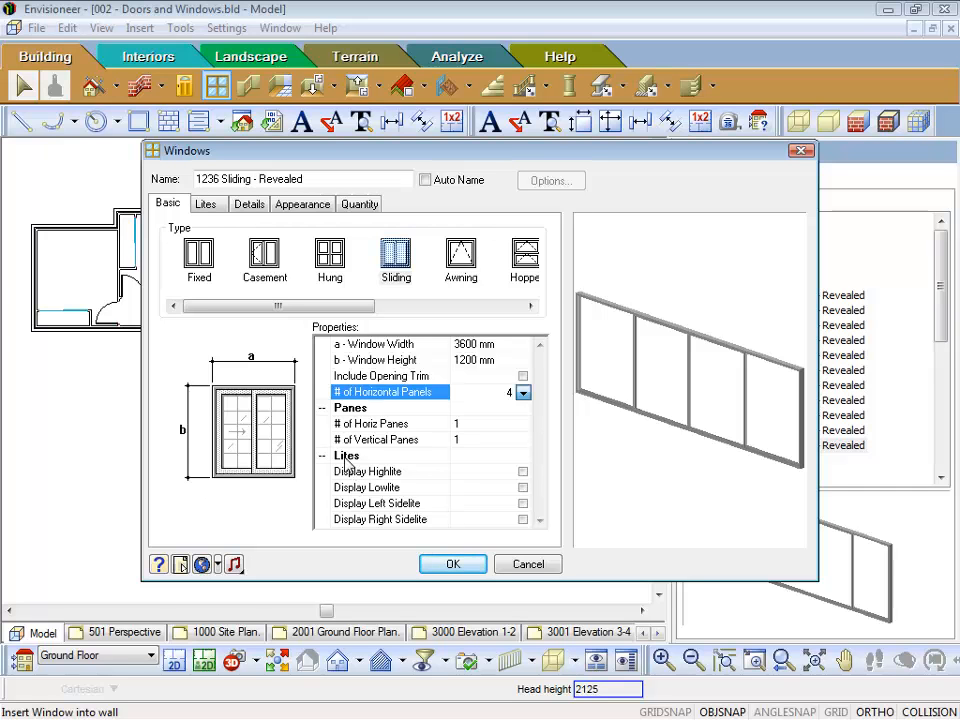
Try dividing each window panel into 4 horizontal and 4 vertical panes.
left_click(463, 430)
type("4")
left_click(474, 440)
type("4")
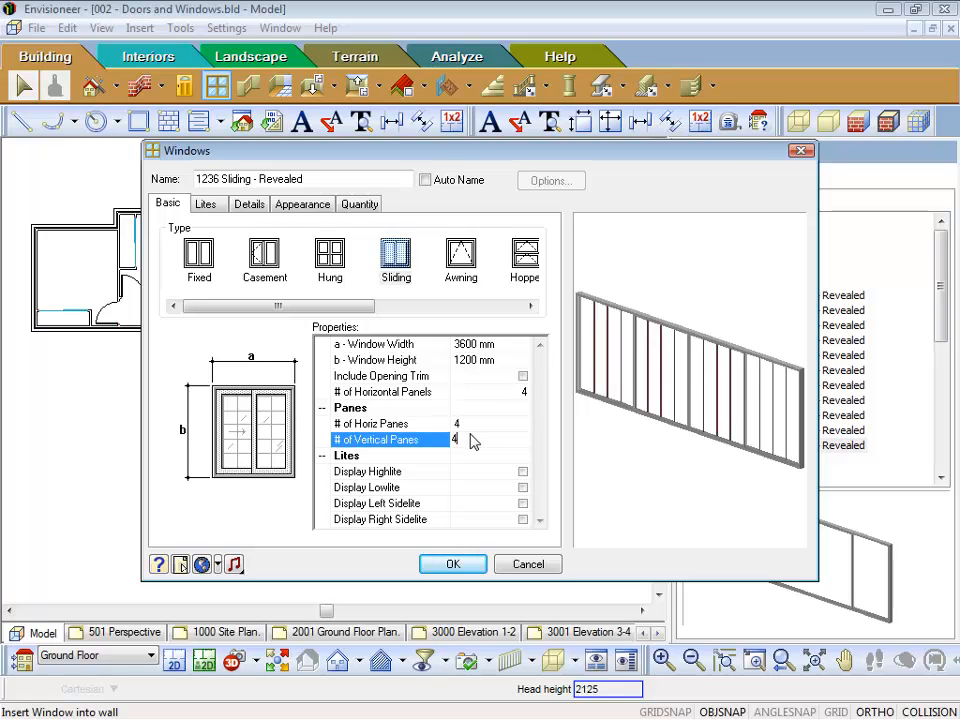
Set the window's horizontal and vertical pane counts back to 1.
left_click(472, 429)
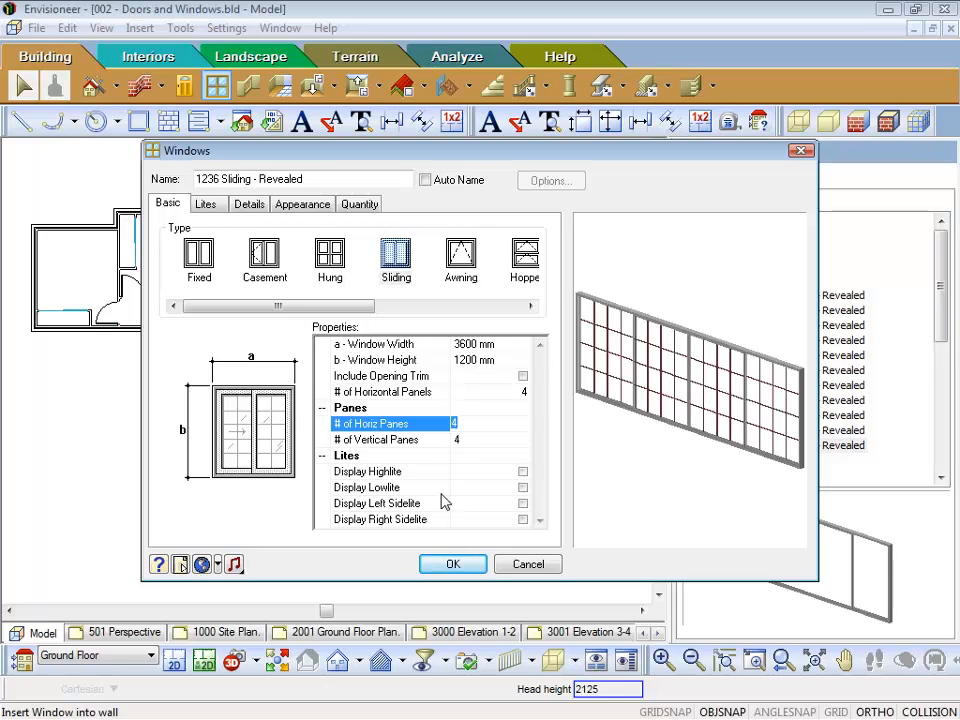
type("1")
left_click(467, 441)
type("1")
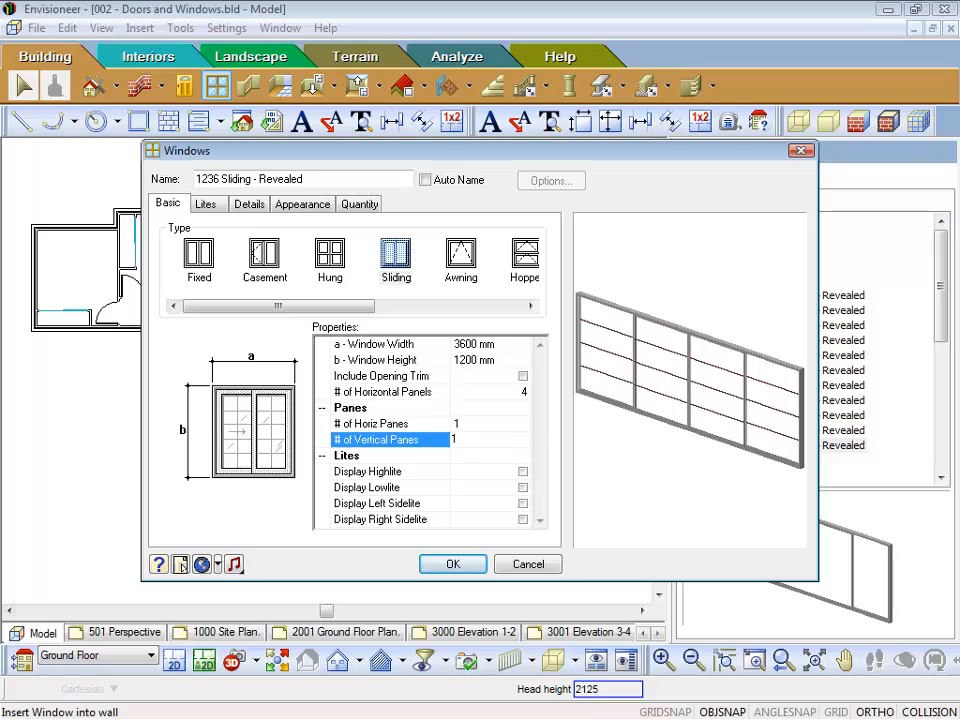
left_click(467, 425)
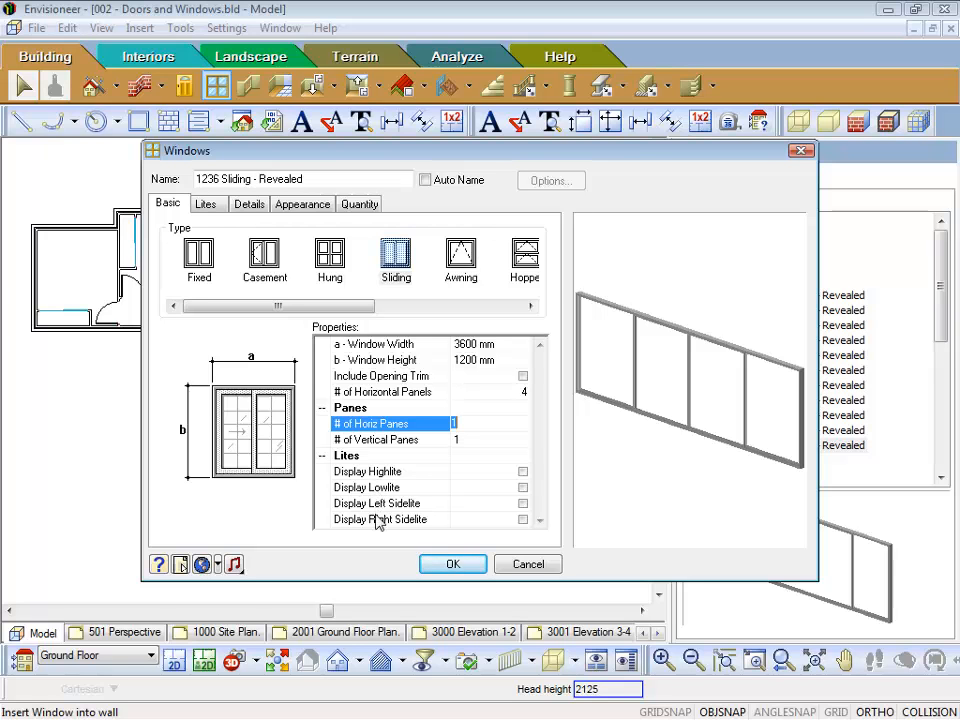
Add a highlite above the window and make it 3600 mm wide and 300 mm high.
left_click(522, 472)
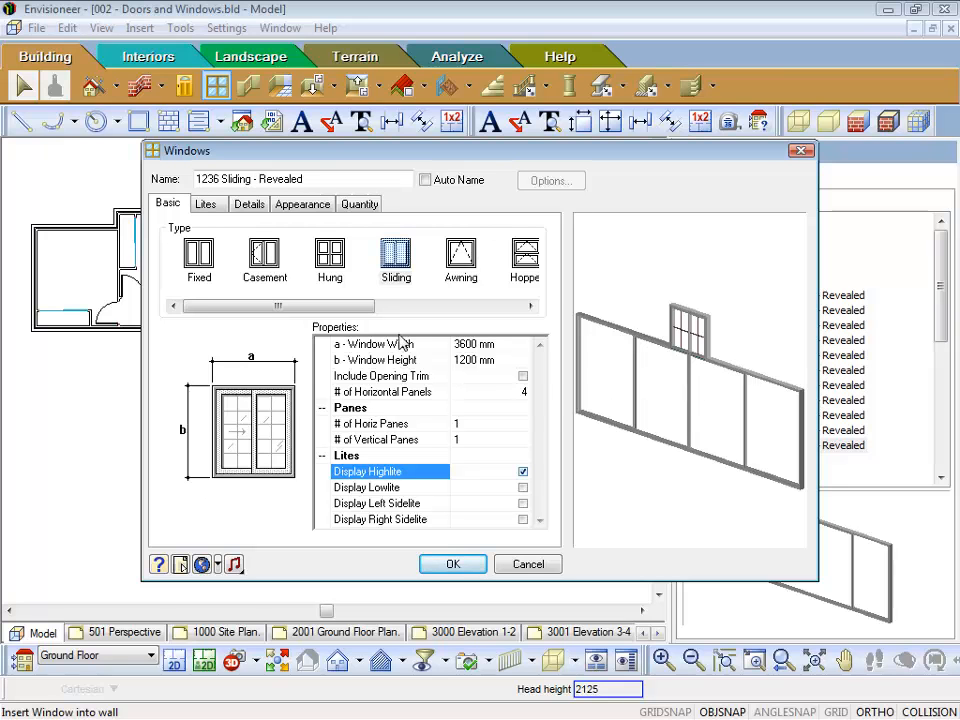
left_click(203, 205)
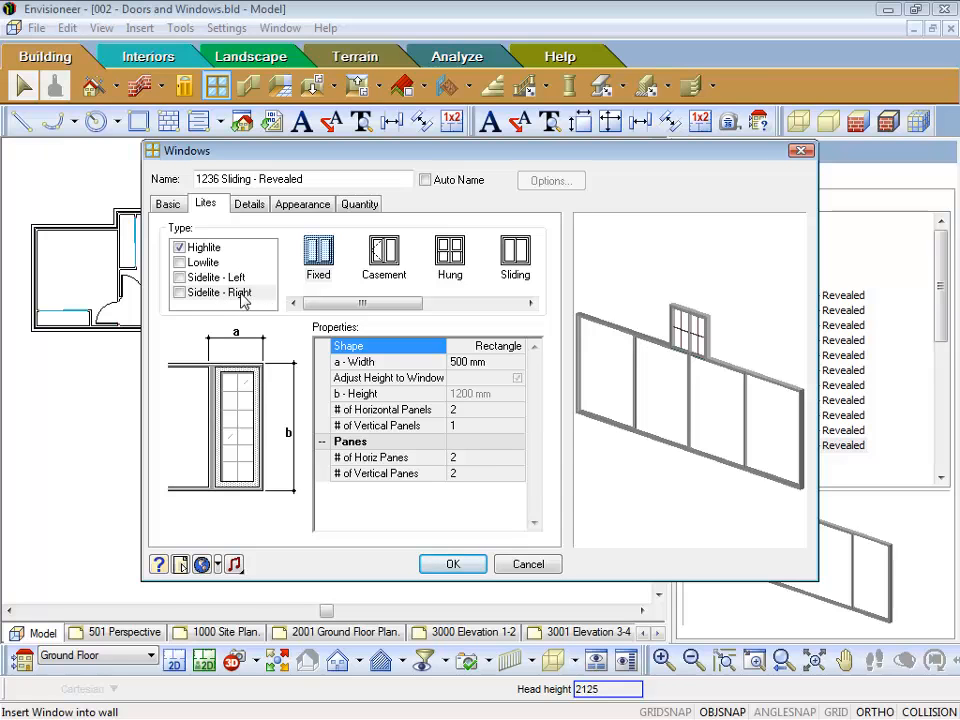
left_click(209, 250)
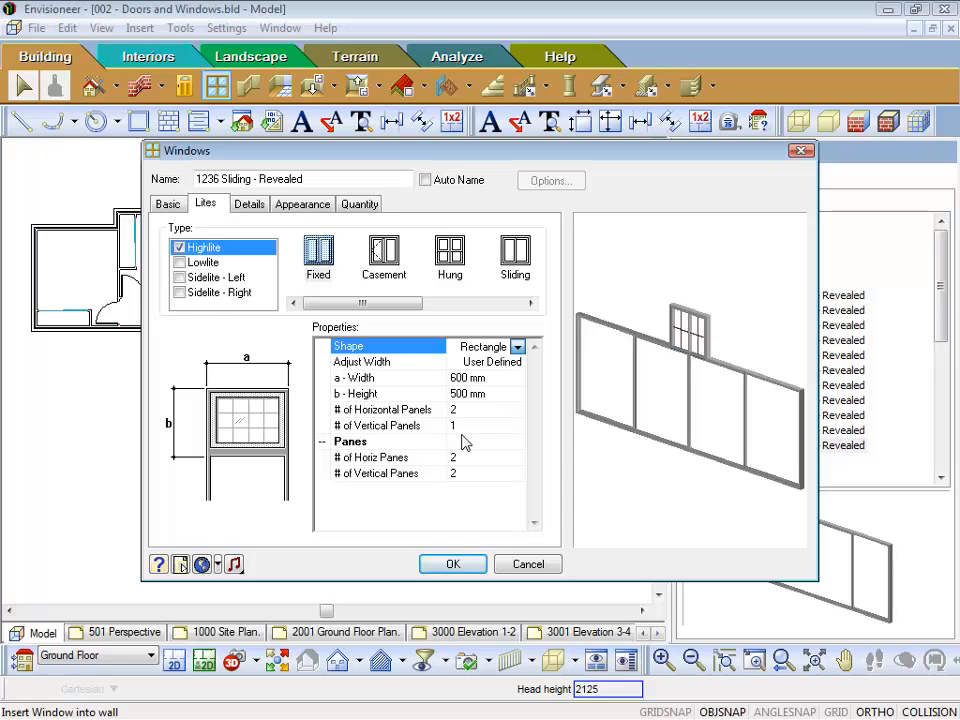
left_click(491, 378)
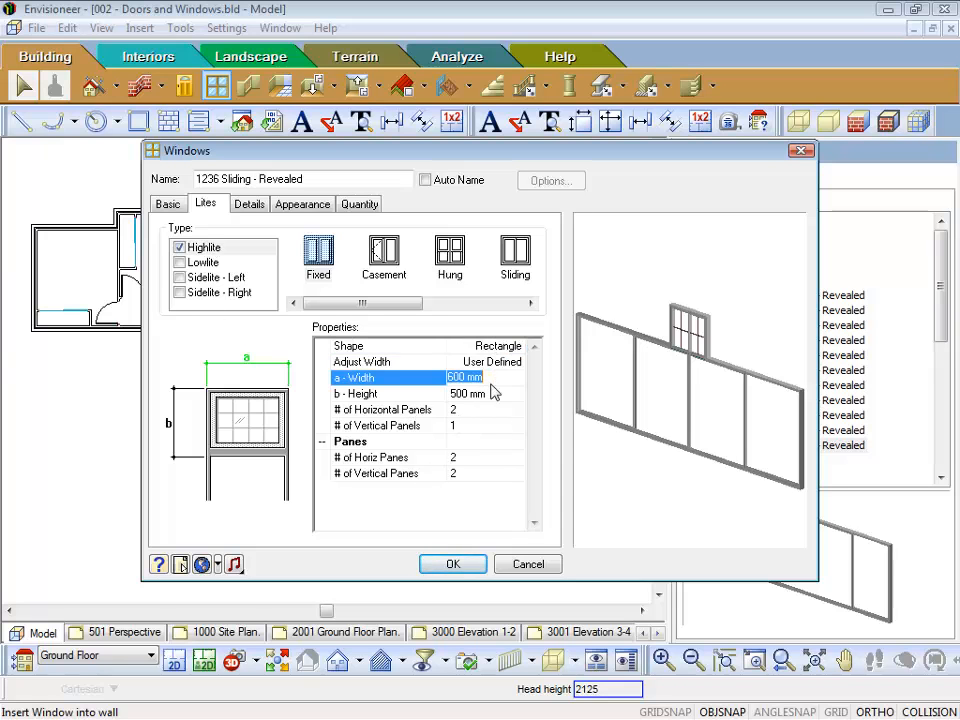
type("3600")
left_click(489, 398)
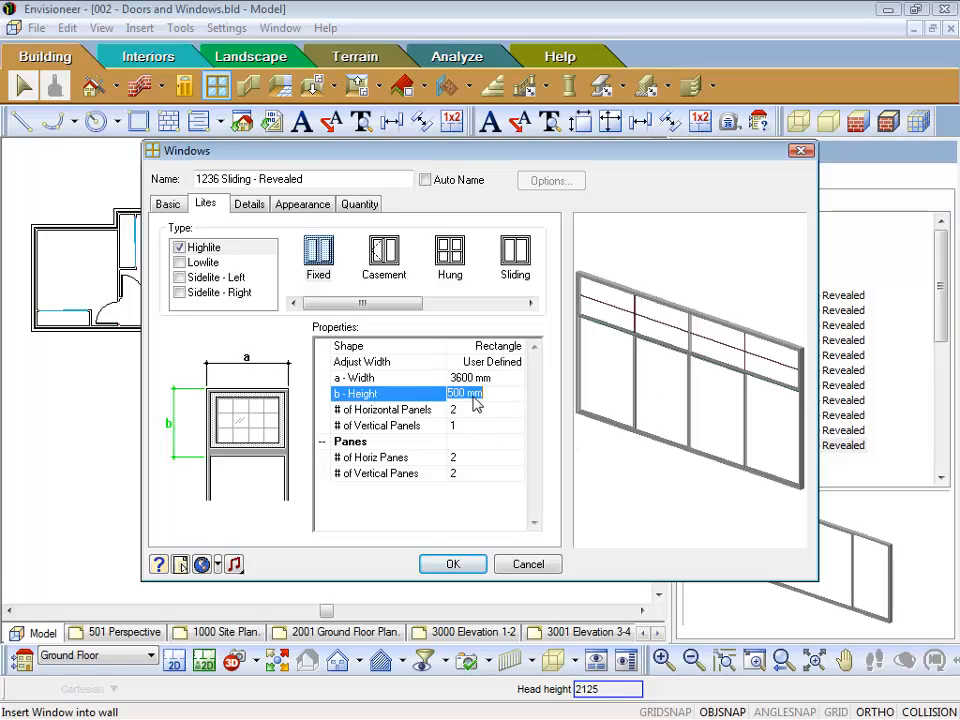
type("300")
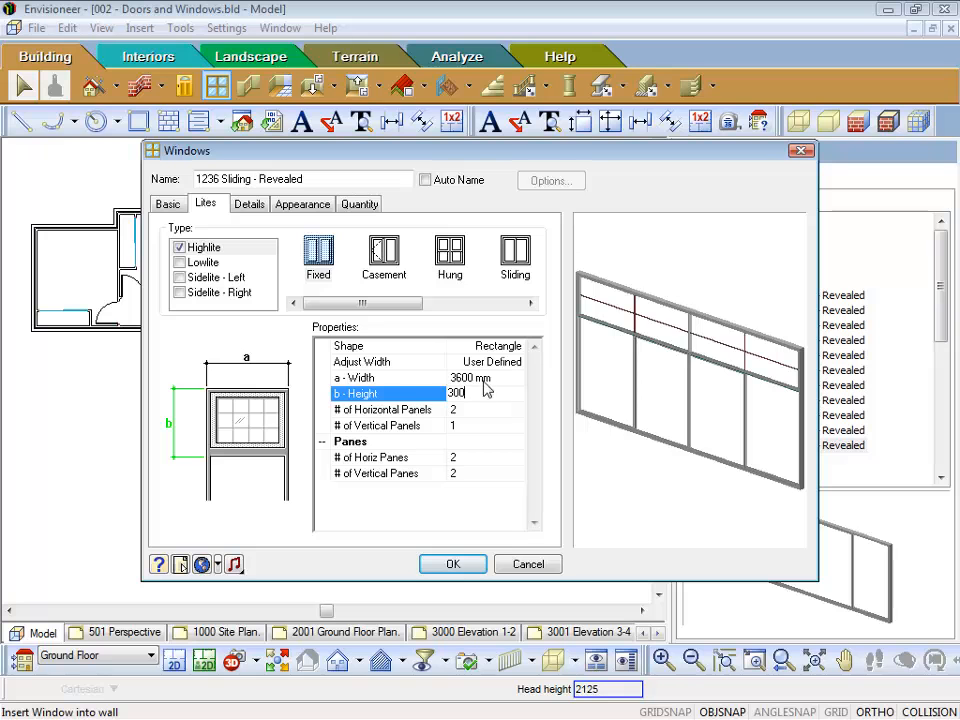
left_click(486, 381)
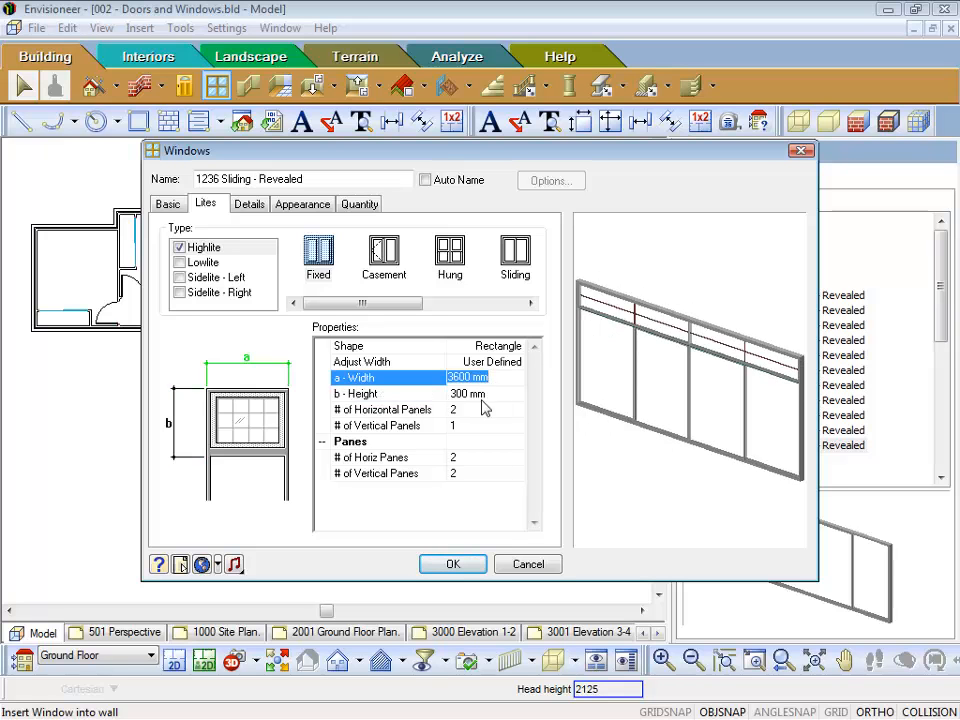
Give the highlite a single horizontal panel and set its horizontal and vertical panes to 1 each.
left_click(466, 410)
type("1")
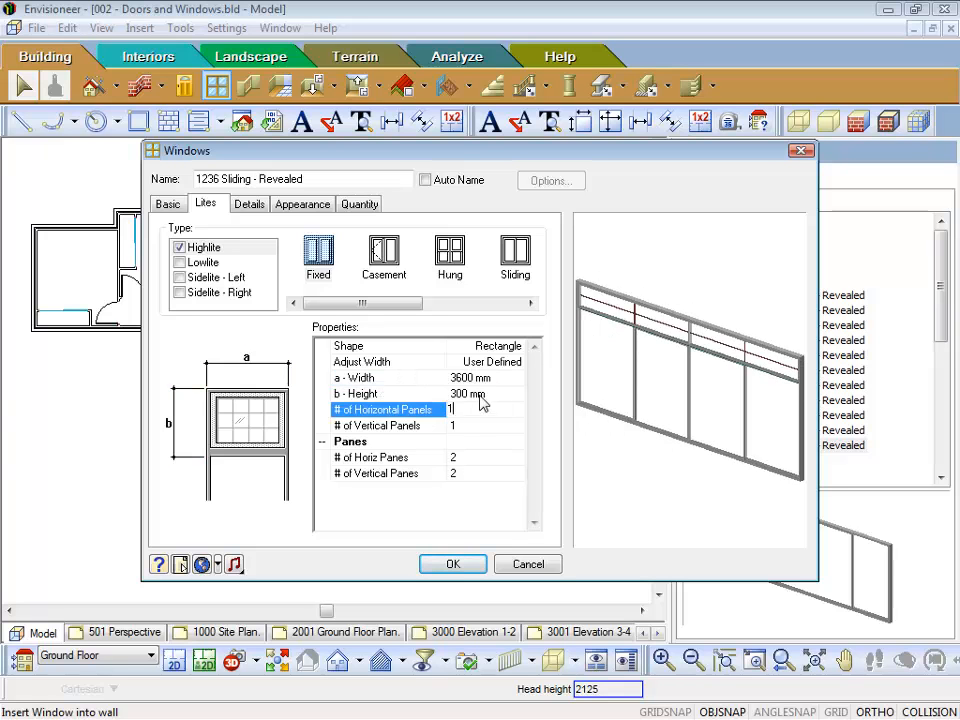
left_click(478, 393)
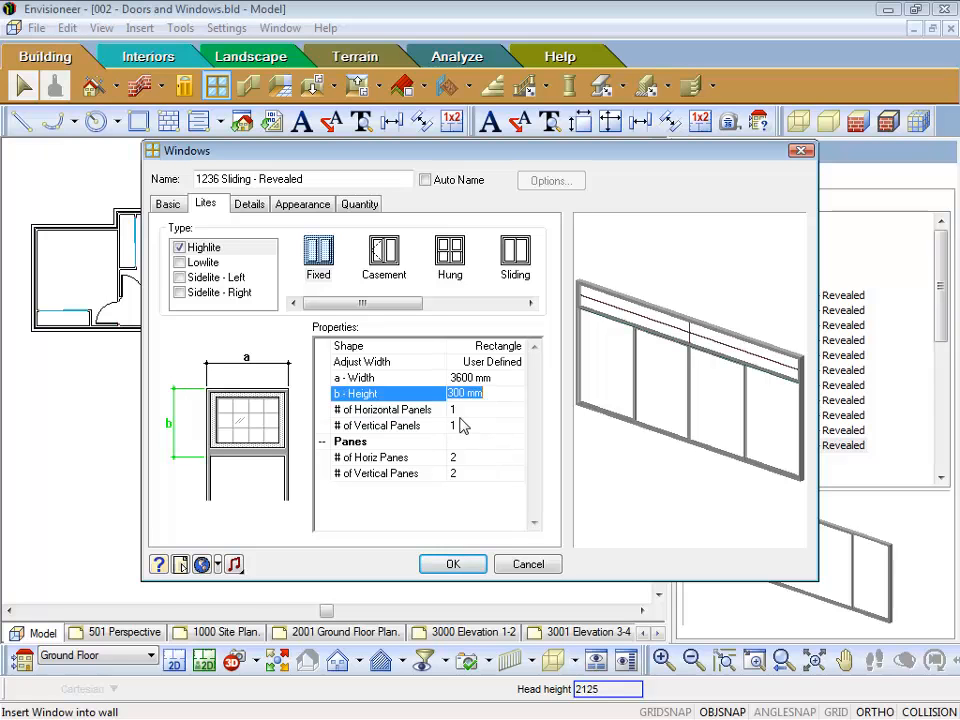
left_click(466, 468)
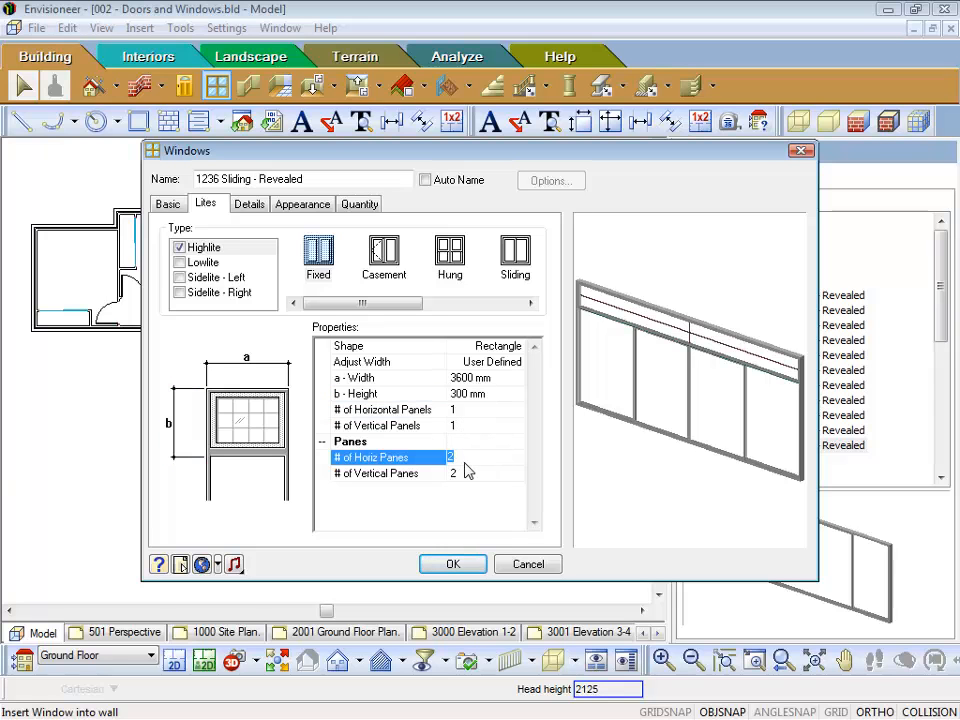
left_click(468, 474)
left_click(469, 458)
type("1")
left_click(469, 474)
type("1")
left_click(474, 459)
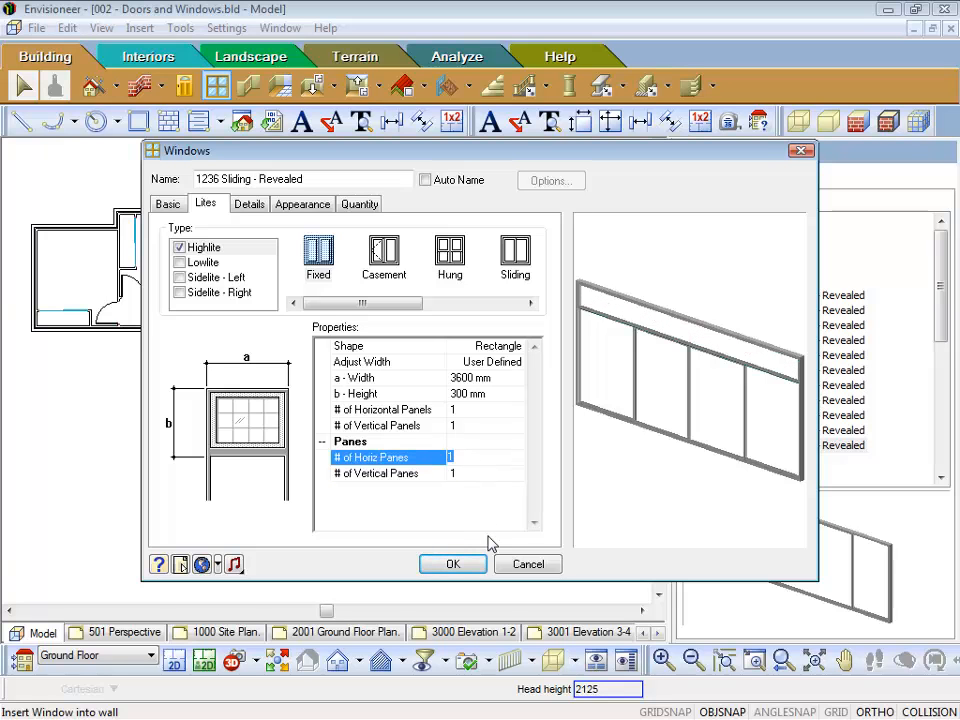
Try the Arched and Trapezoid shapes for the highlite above the window.
left_click(512, 346)
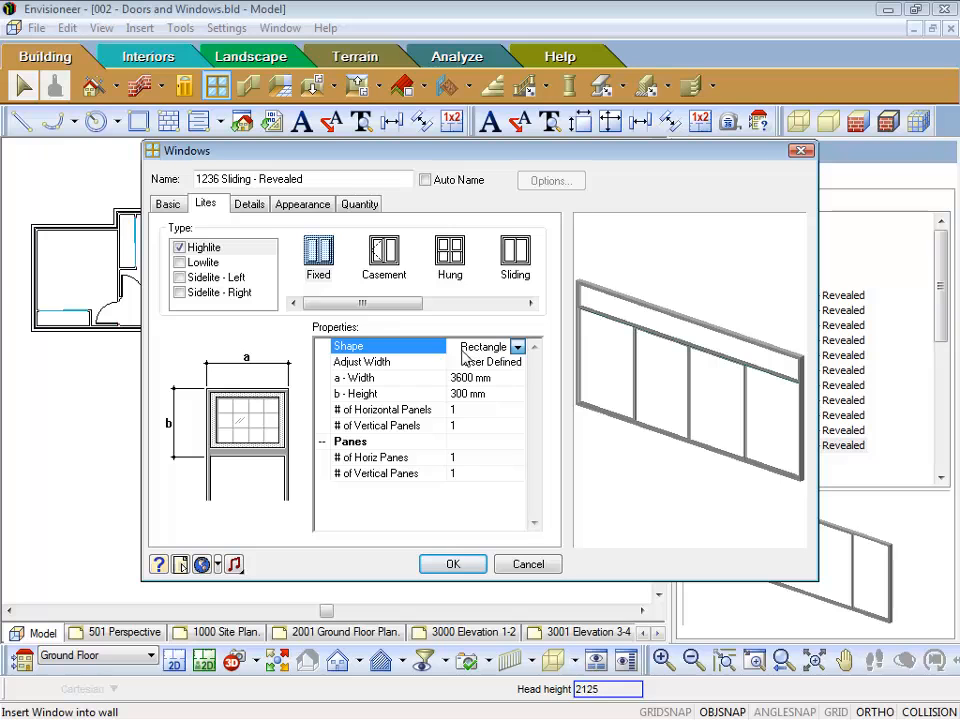
left_click(518, 347)
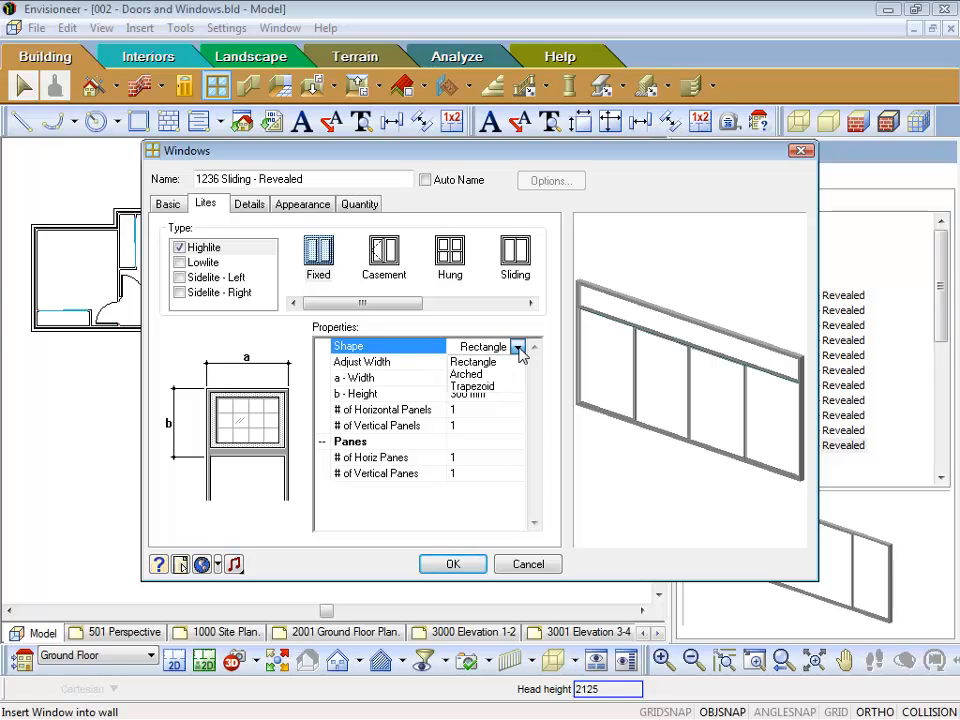
left_click(472, 374)
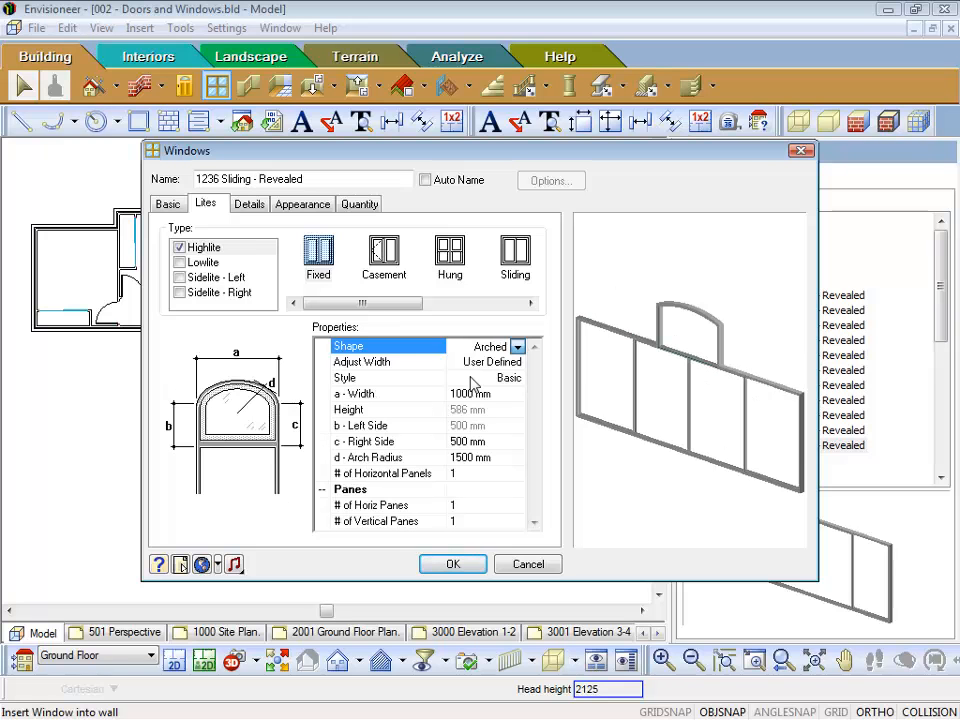
left_click(518, 347)
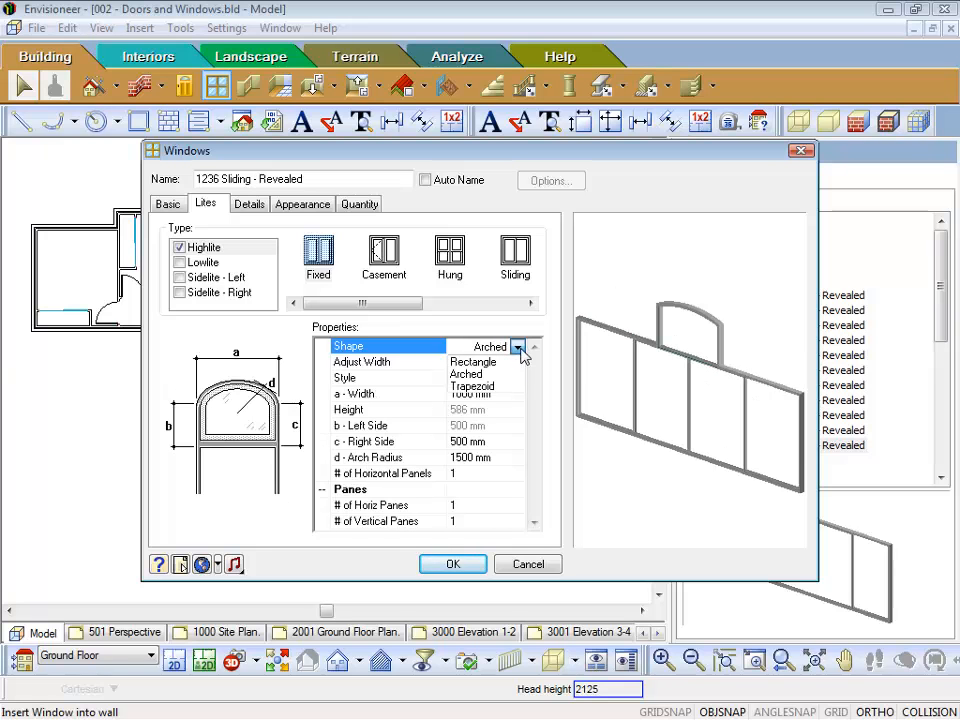
left_click(474, 386)
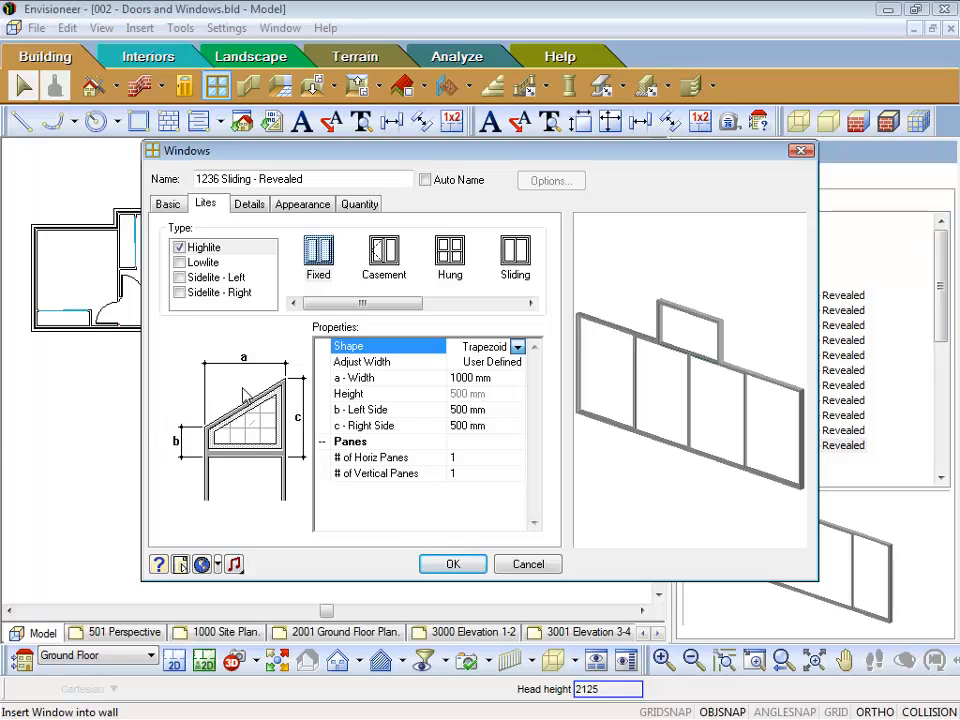
Remove the highlite from the 1236 Sliding - Revealed window.
left_click(167, 204)
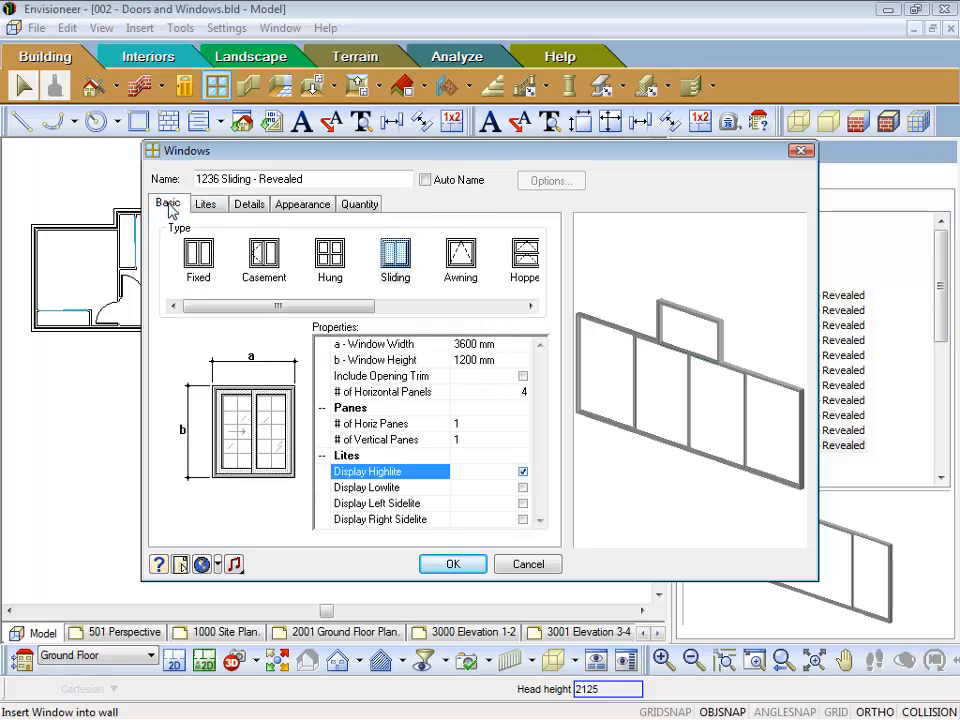
left_click(522, 471)
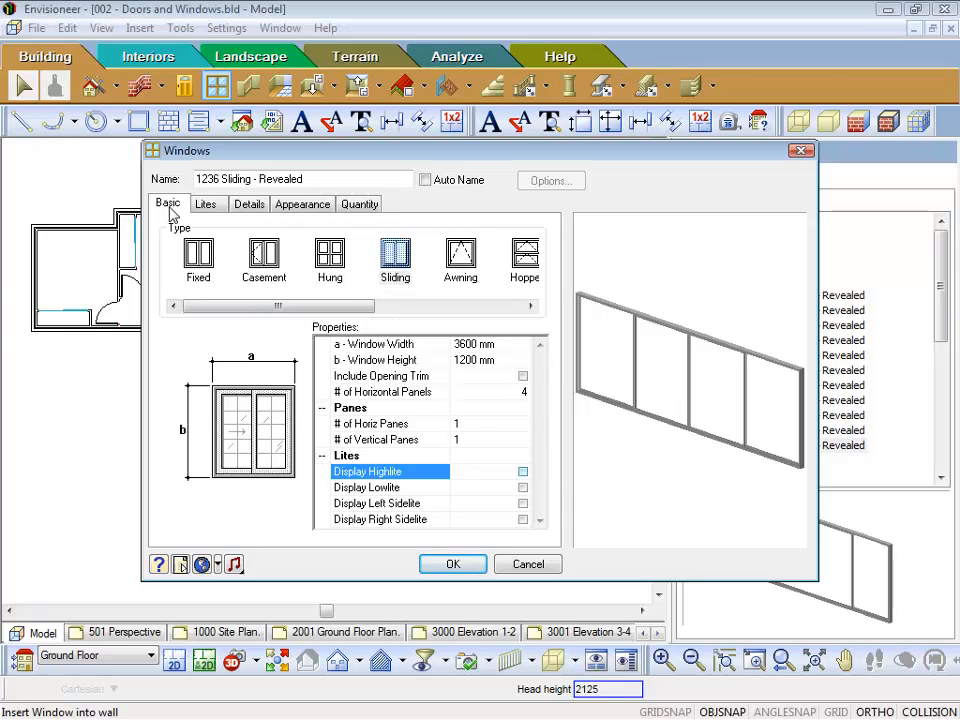
Review the window's lite settings, frame and sash details, materials of the frame, sash, mullions and glass, and its quantity information including the alternate code.
left_click(208, 206)
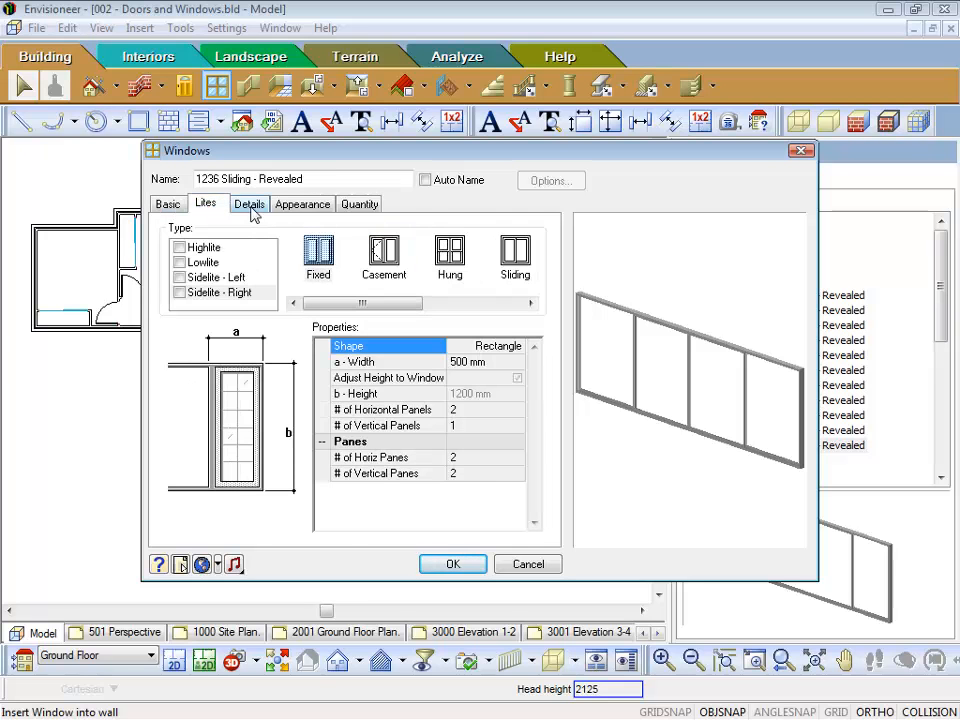
left_click(250, 207)
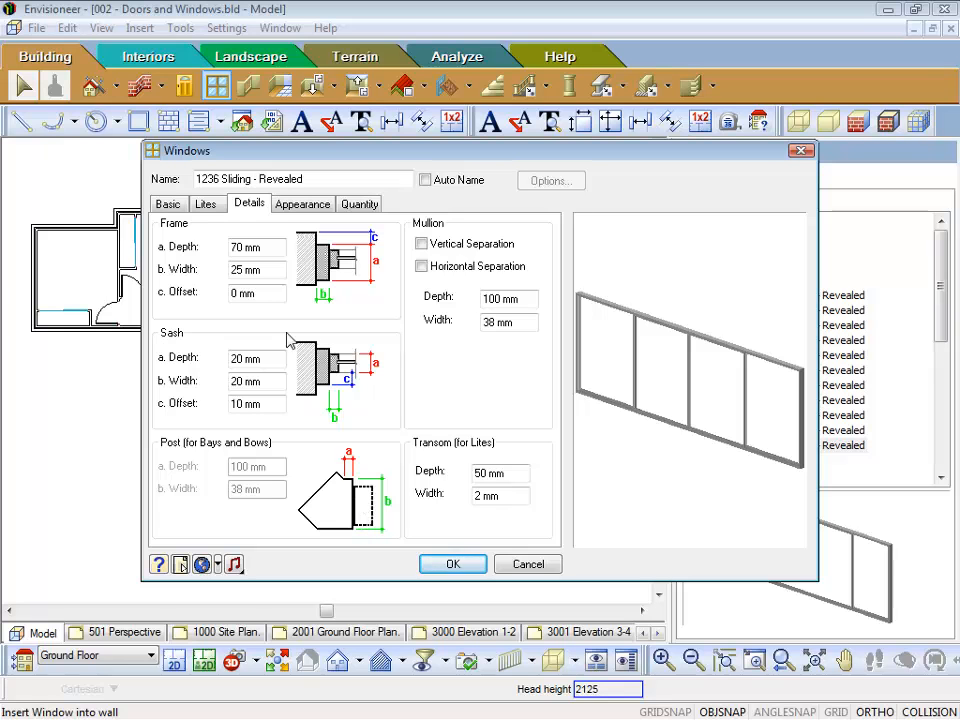
left_click_drag(272, 248, 188, 248)
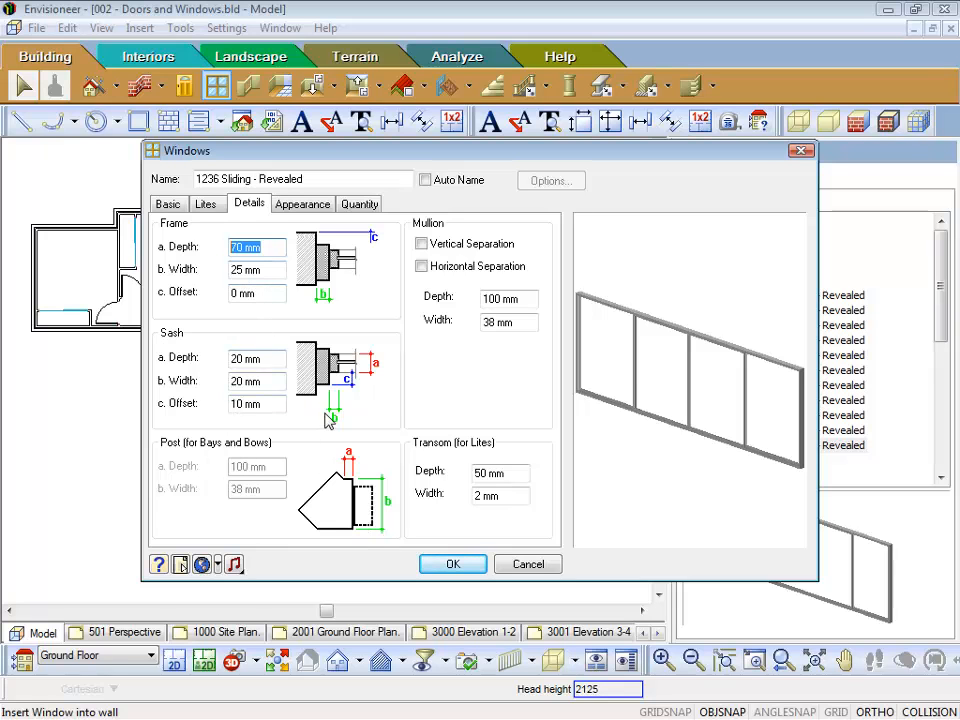
left_click(301, 205)
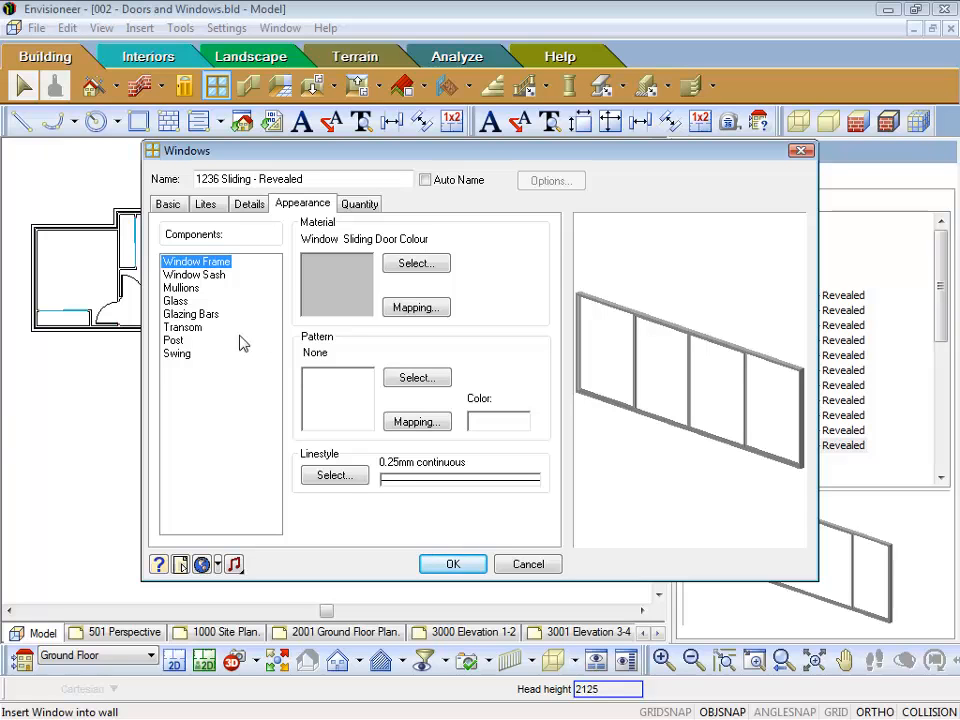
left_click(204, 277)
left_click(185, 288)
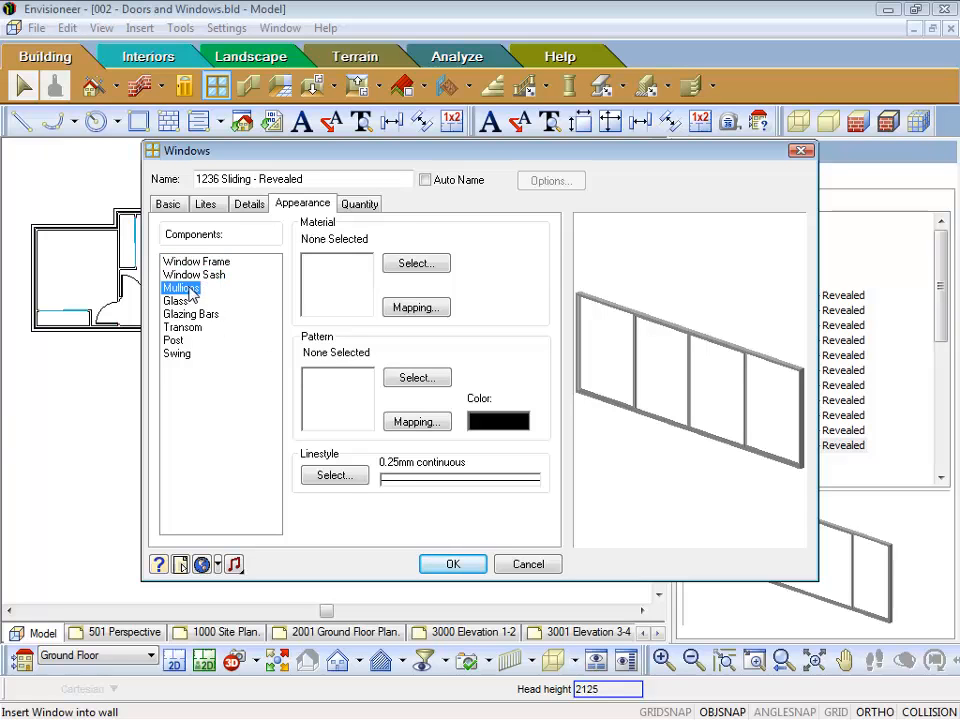
left_click(180, 301)
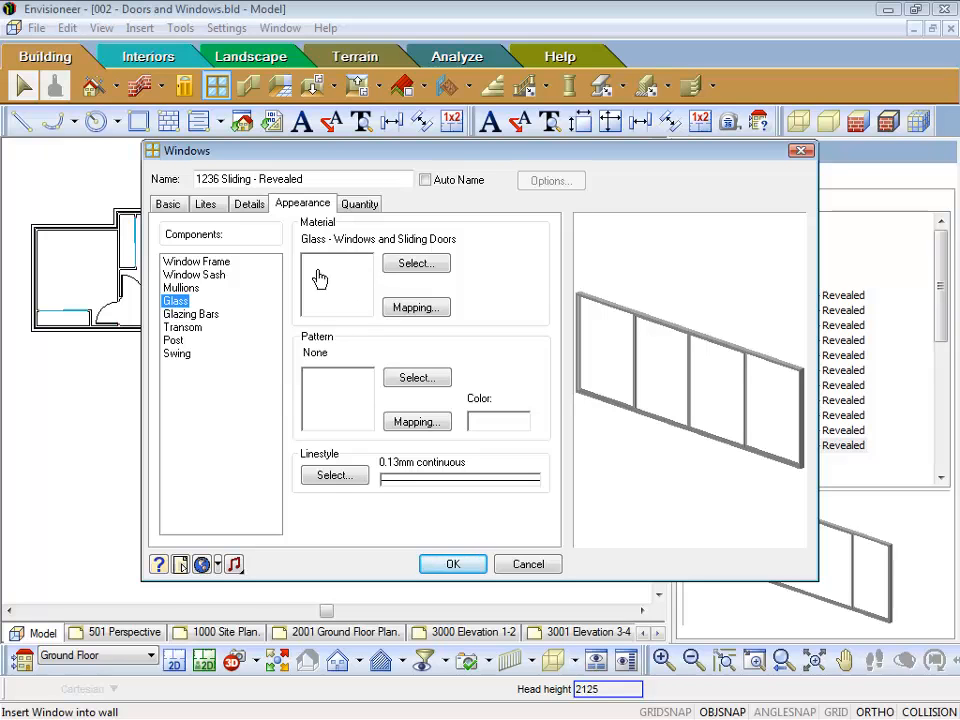
left_click(206, 262)
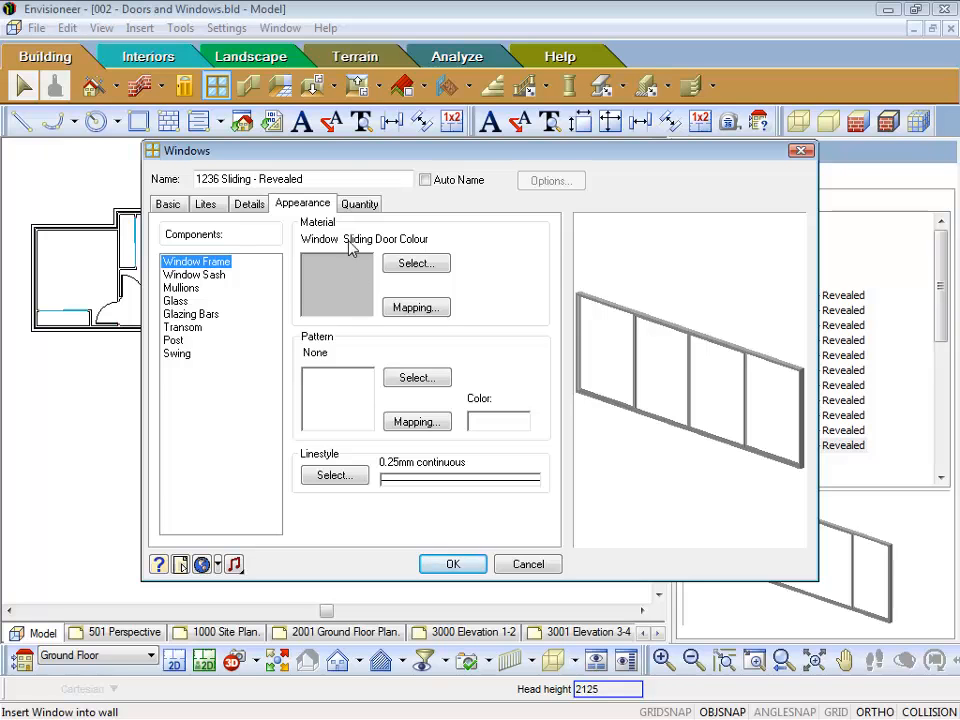
left_click(356, 203)
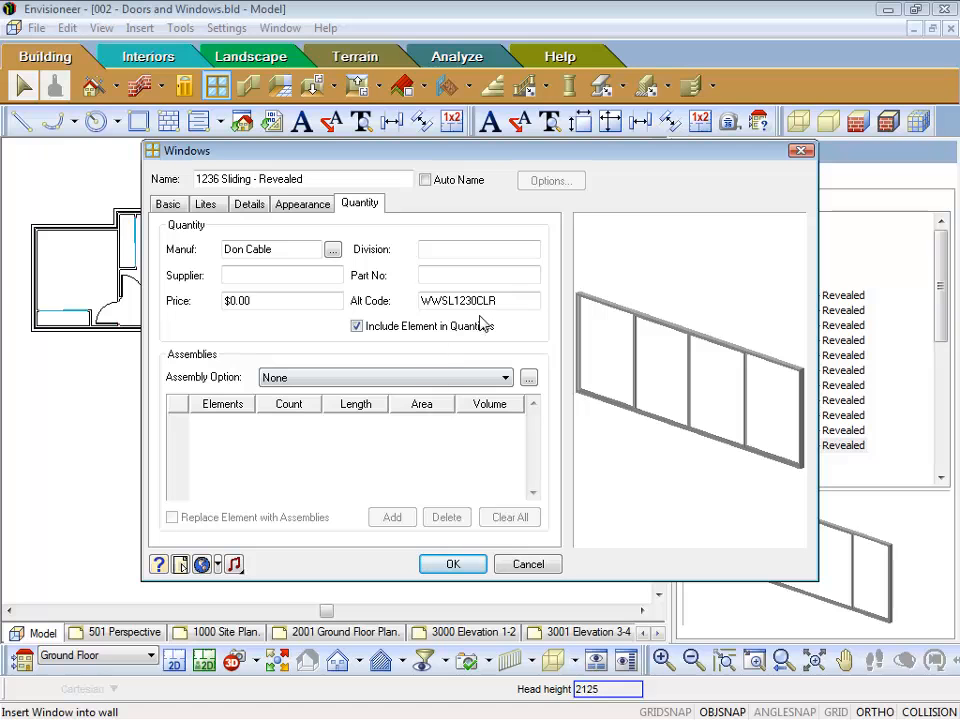
double_click(412, 300)
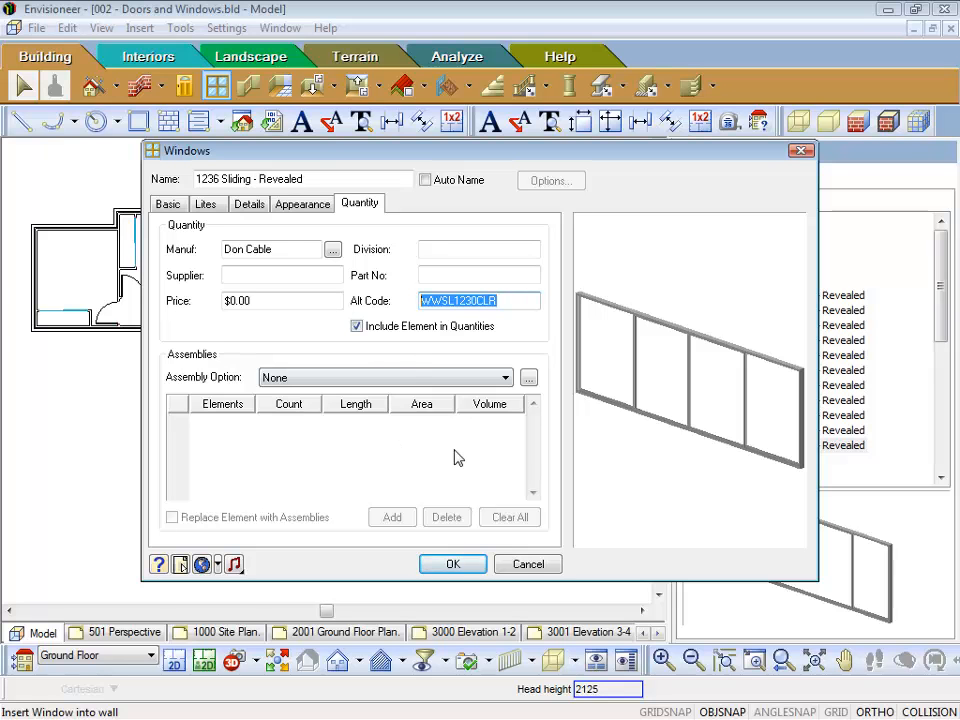
Return to the basic window properties and save the 1236 Sliding - Revealed definition to the catalog.
left_click(166, 204)
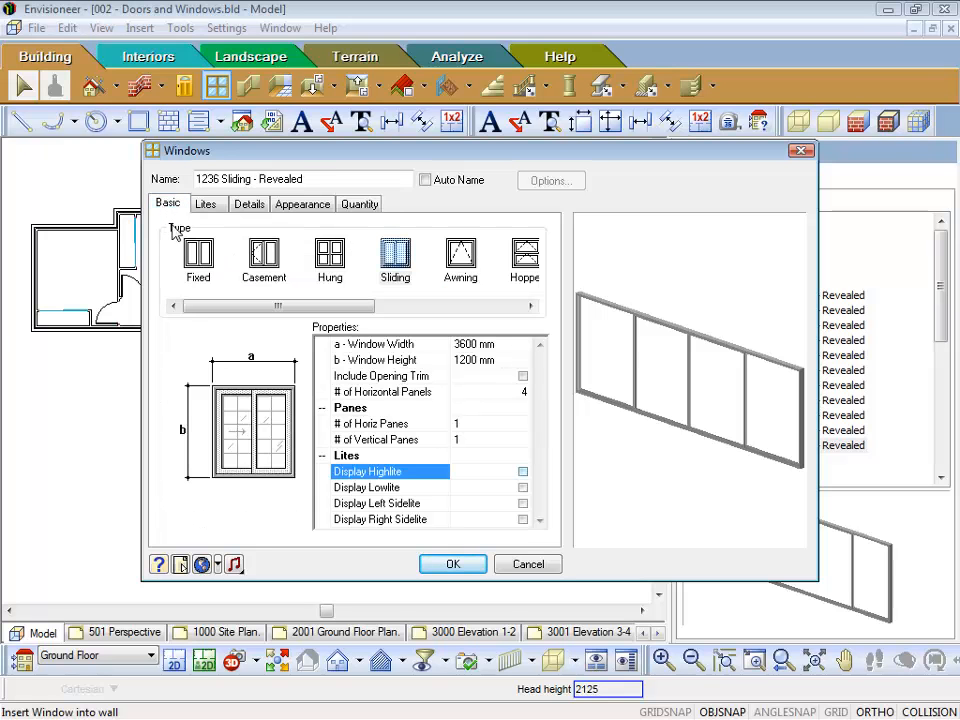
left_click(452, 565)
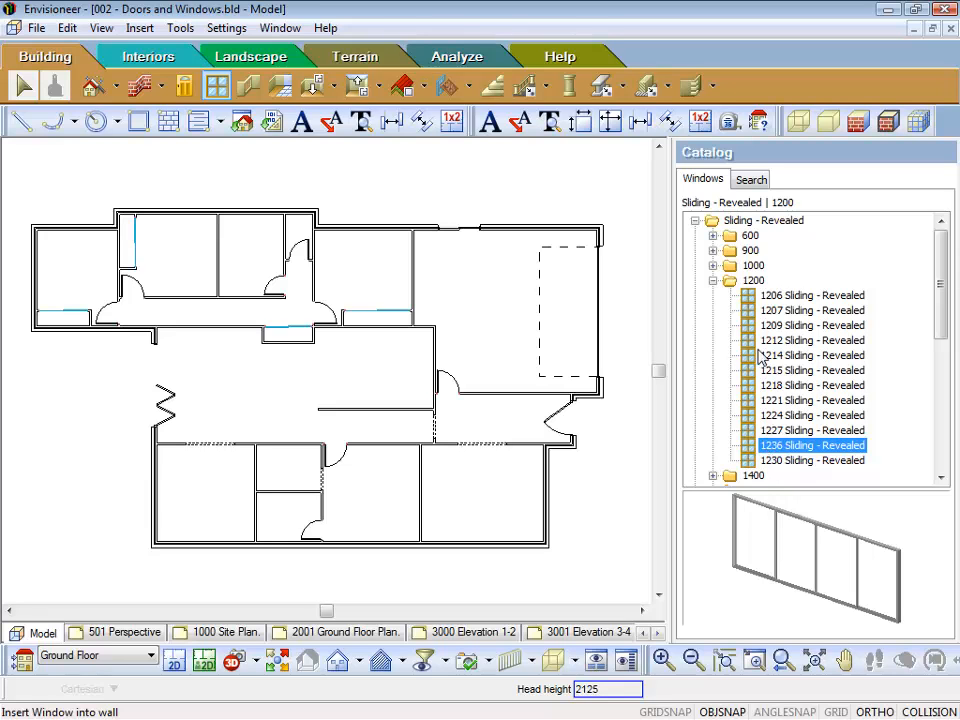
Reorder the 1200 folder in the Catalog Manager so that 1230 Sliding - Revealed comes before 1236 Sliding - Revealed, and save the order.
right_click(779, 446)
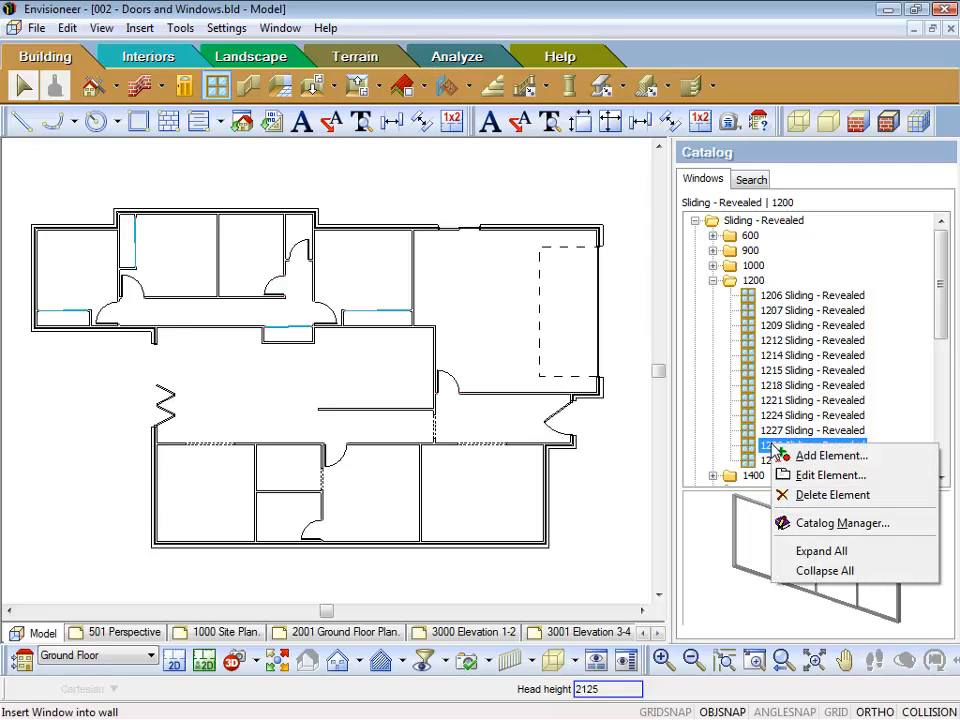
left_click(821, 523)
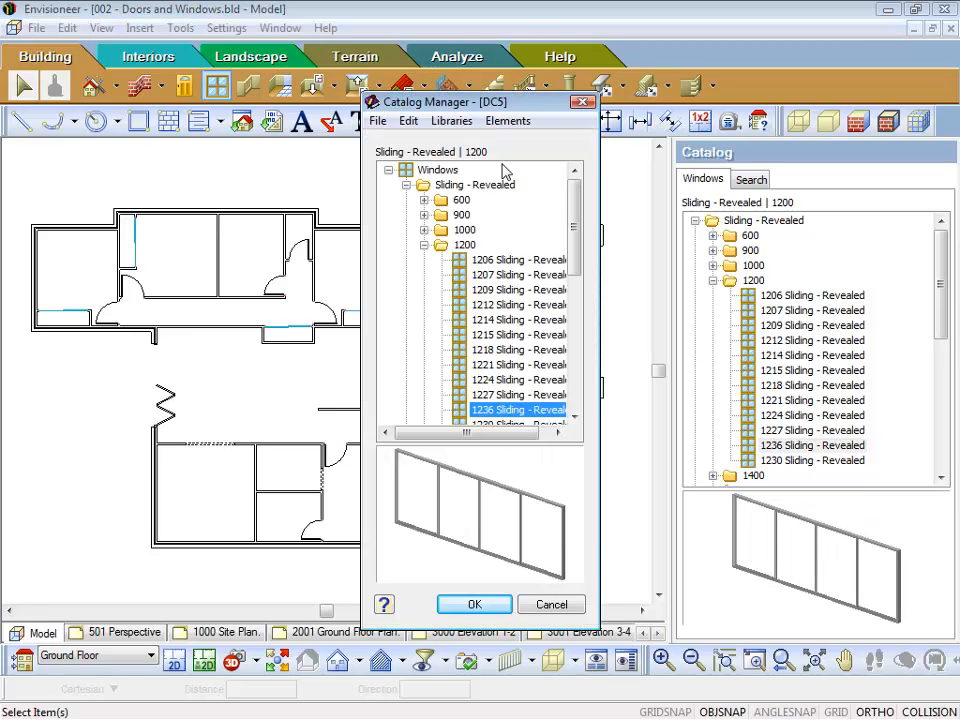
left_click(575, 418)
left_click(575, 418)
left_click(575, 418)
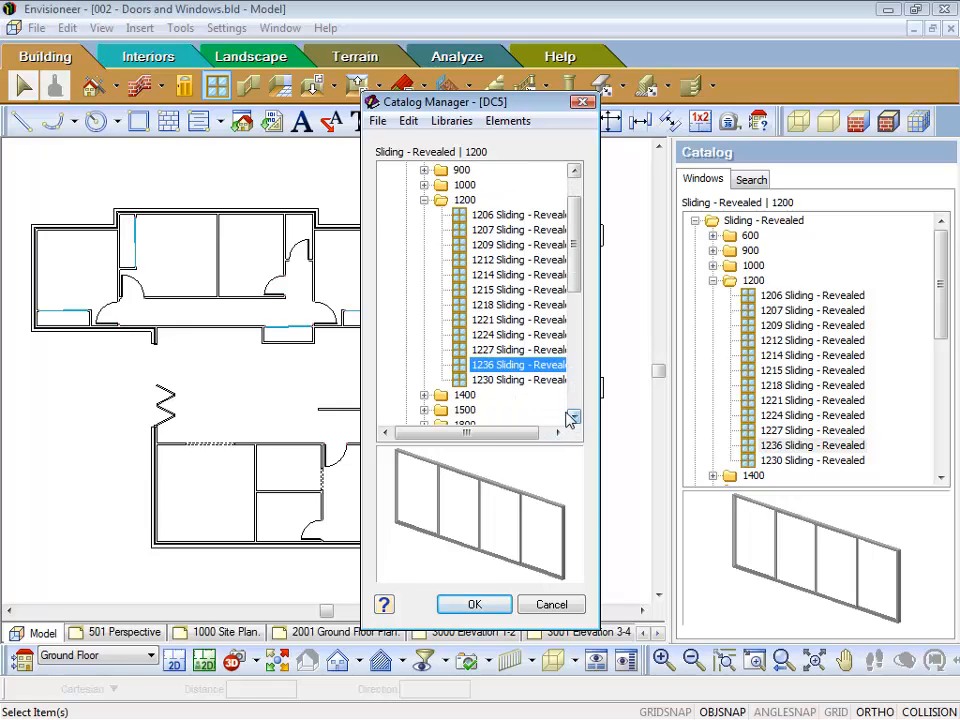
left_click(487, 379)
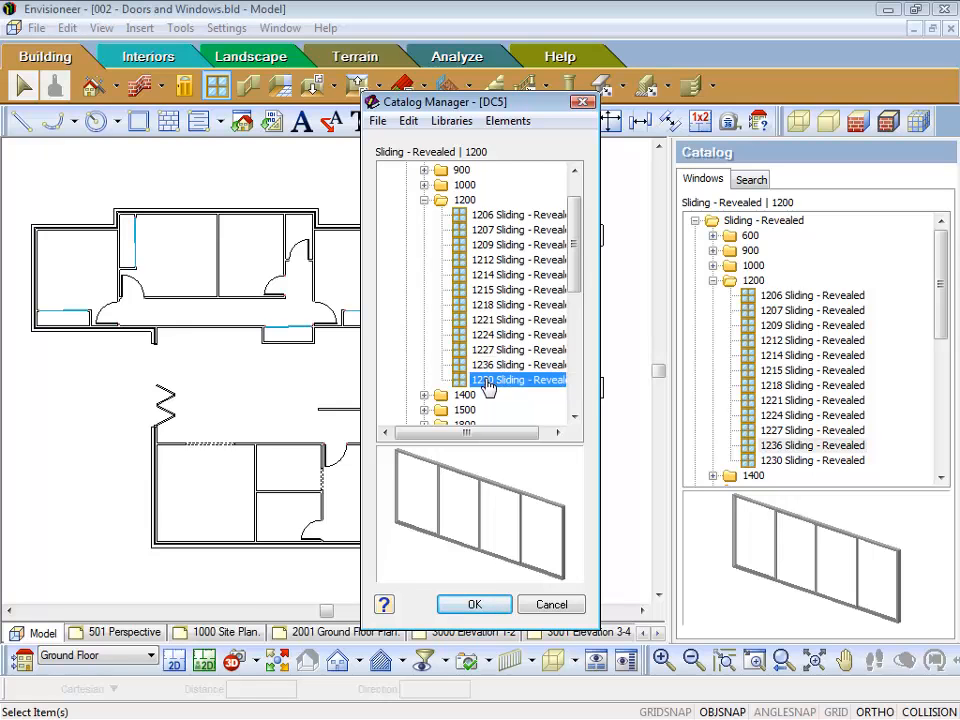
scroll(489, 385, "up", 1)
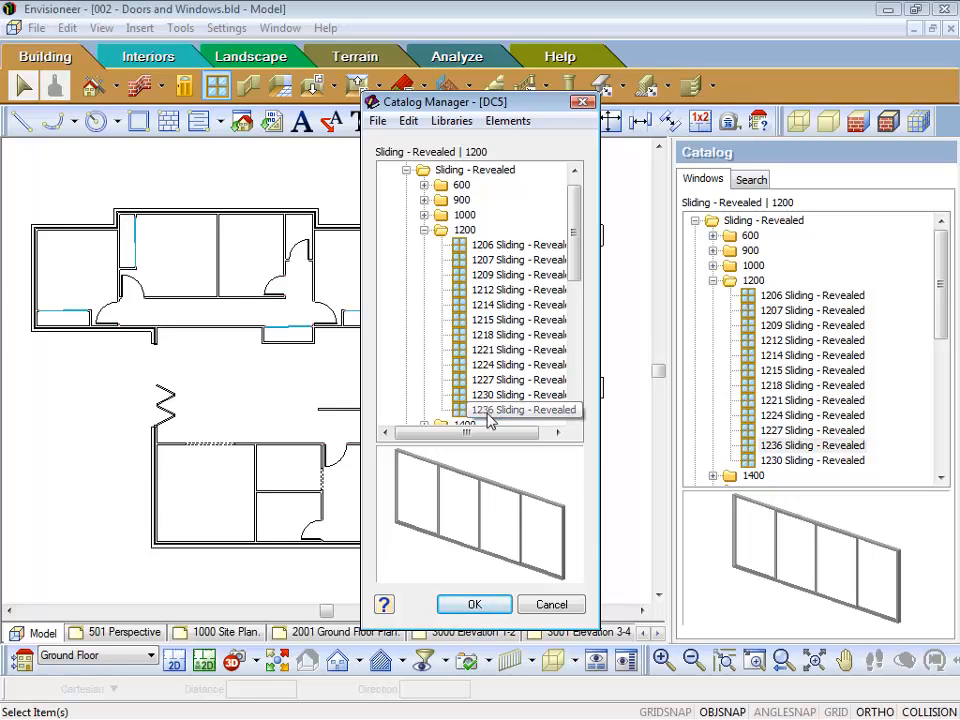
left_click(488, 411)
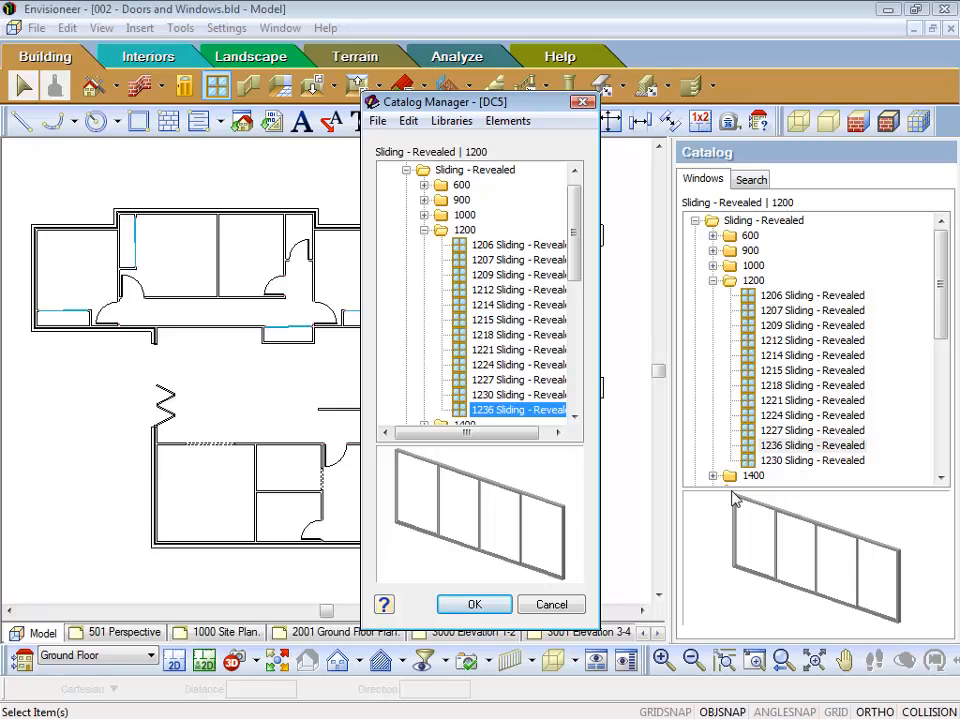
left_click(477, 605)
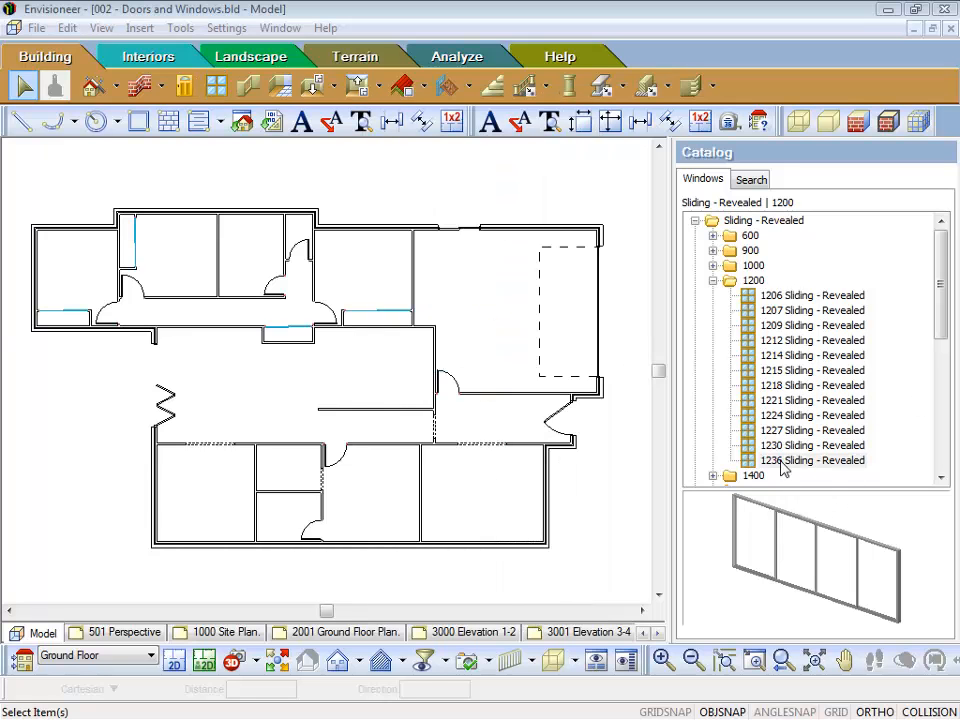
Collapse the 1200 and Sliding - Revealed folders in the window catalog.
left_click(713, 280)
left_click(695, 221)
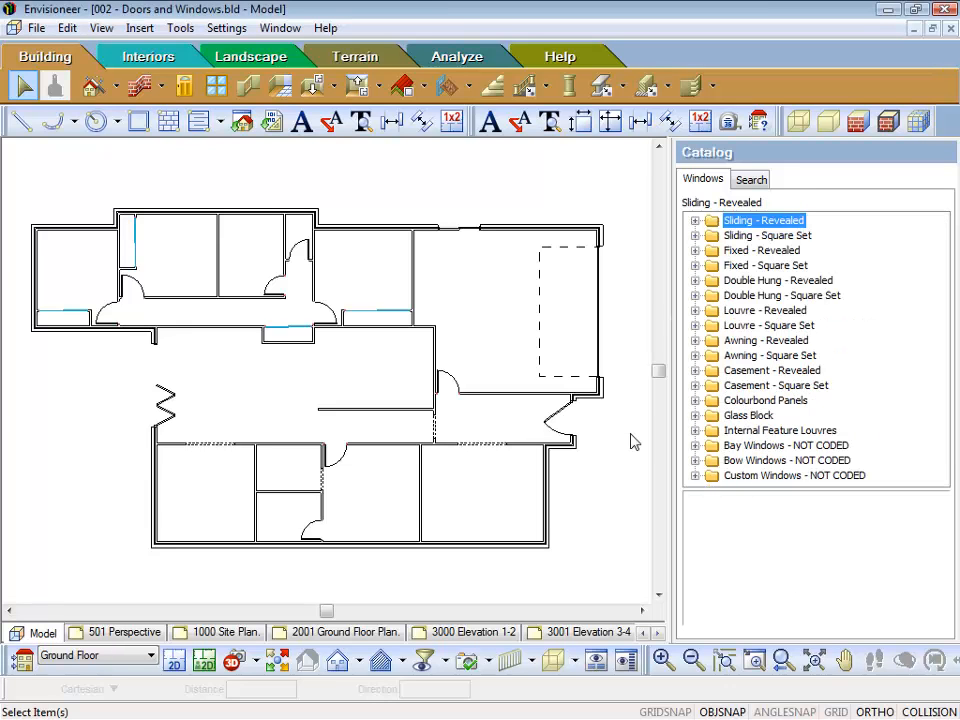